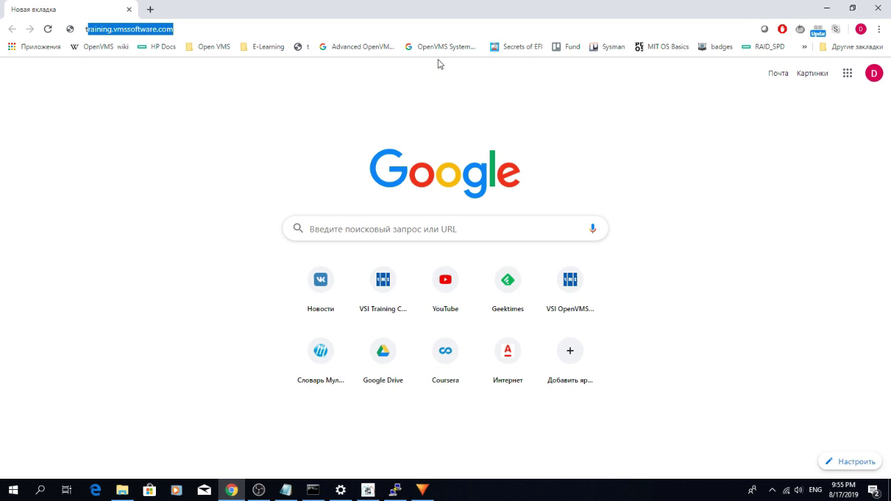
Open training.vmssoftware.com/hobbyist and read the How to Use the License steps down to the footer.
{"action": "type", "text": "vmss"}
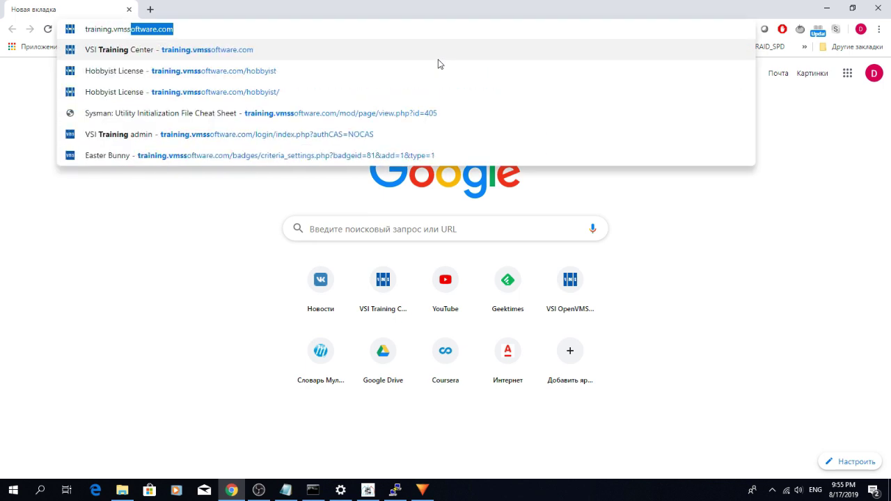
{"action": "type", "text": "oftware.co"}
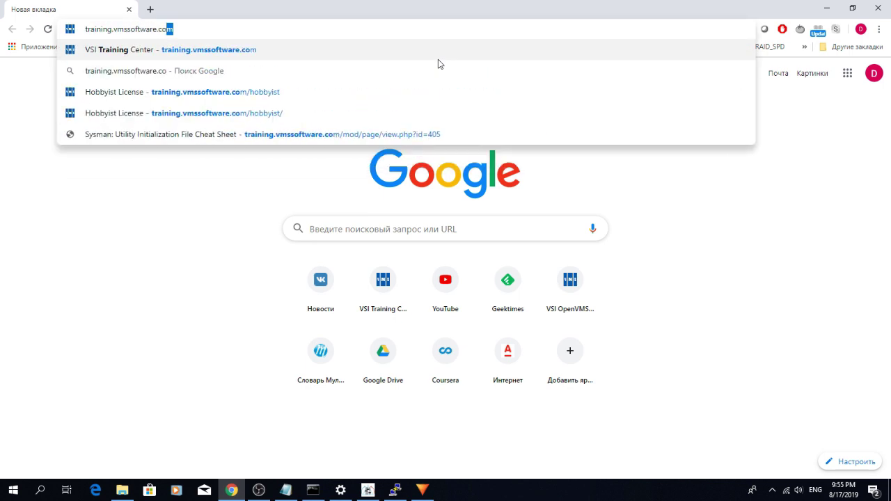
{"action": "type", "text": "m/hobbyist/"}
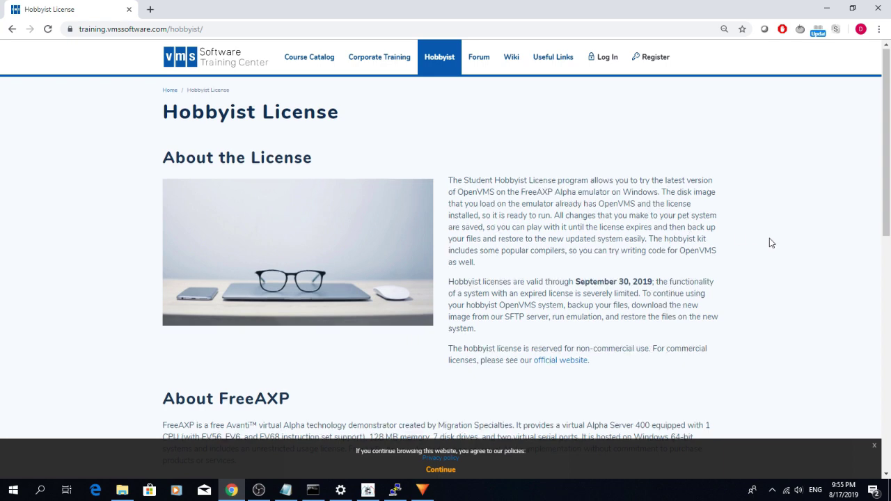
{"action": "scroll", "coordinate": [770, 243], "scroll_direction": "down", "scroll_amount": 5}
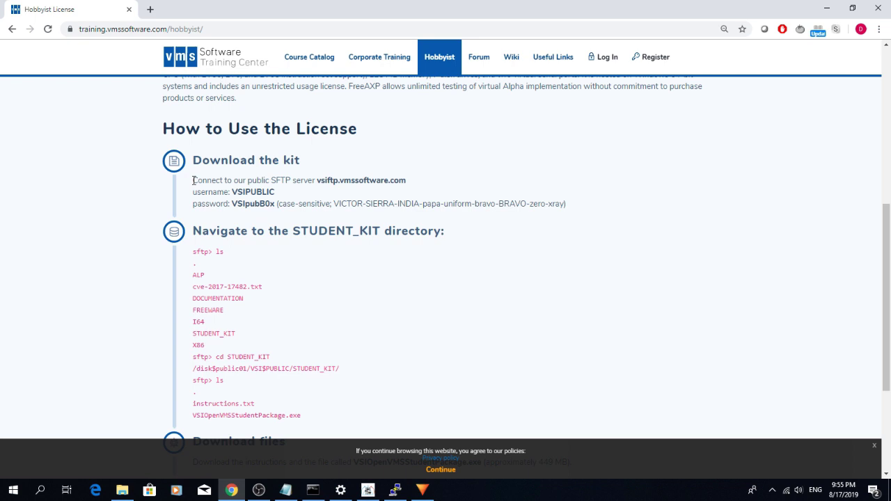
{"action": "left_click_drag", "start_coordinate": [193, 181], "coordinate": [248, 222]}
{"action": "left_click", "coordinate": [506, 307]}
{"action": "scroll", "coordinate": [505, 307], "scroll_direction": "down", "scroll_amount": 2}
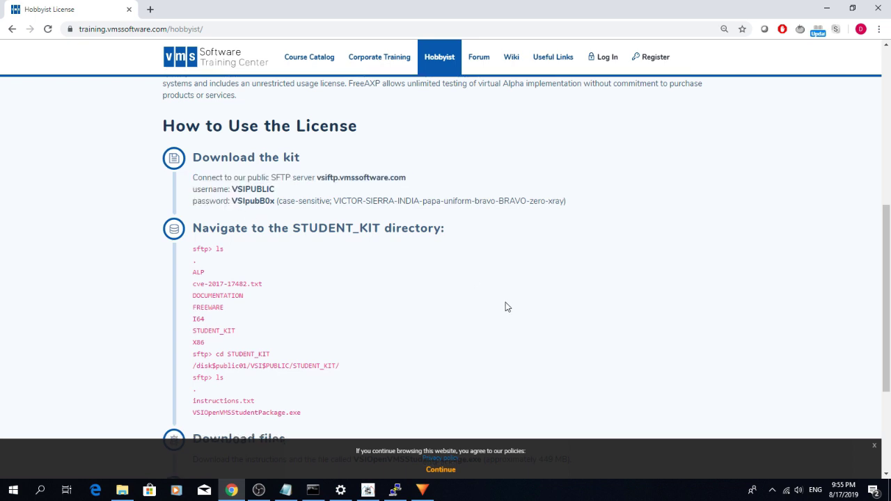
{"action": "scroll", "coordinate": [505, 306], "scroll_direction": "down", "scroll_amount": 1}
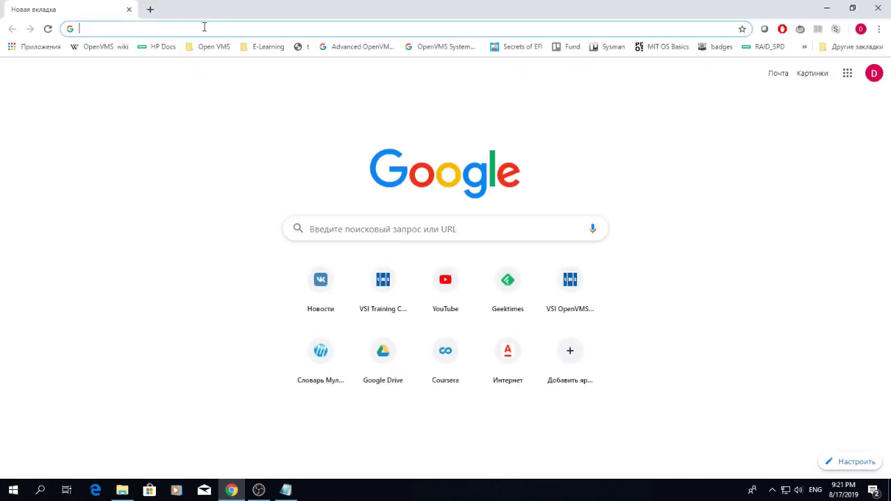
Search for freeaxp and download the FreeAXP V3.0.0.620 installer from Migration Specialties.
{"action": "type", "text": "freeaxp"}
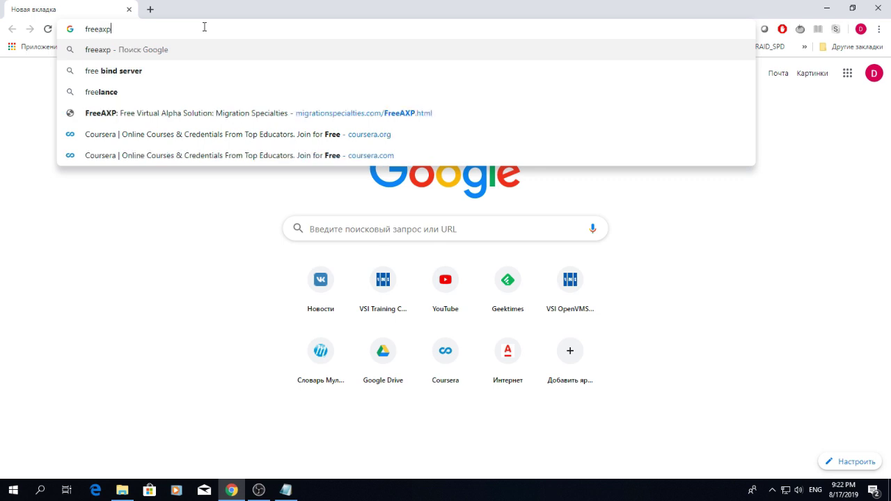
{"action": "key", "text": "Return"}
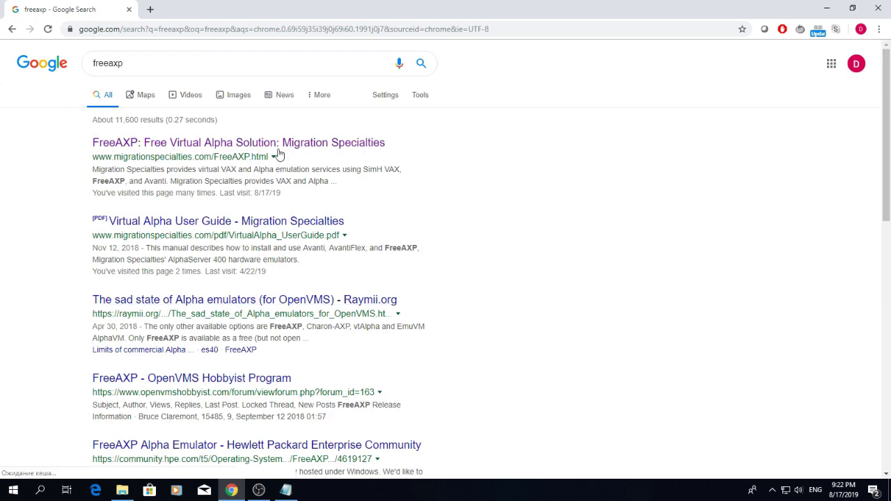
{"action": "left_click", "coordinate": [279, 146]}
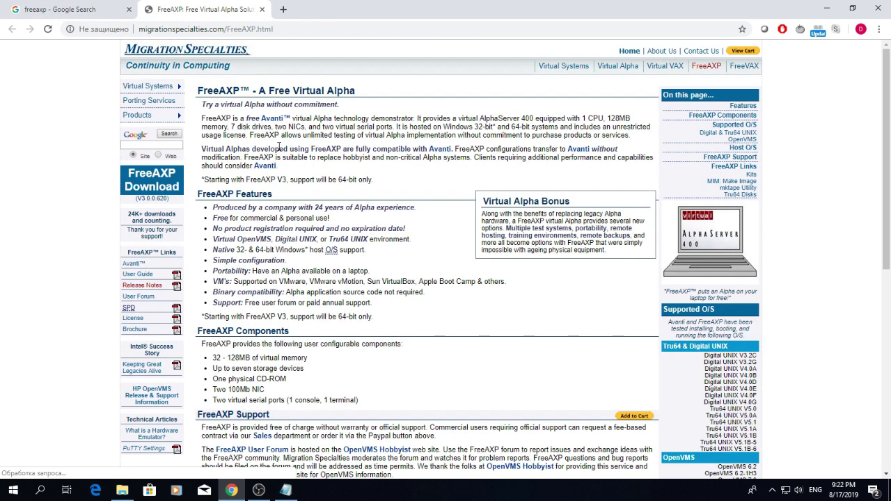
{"action": "scroll", "coordinate": [424, 402], "scroll_direction": "down", "scroll_amount": 3}
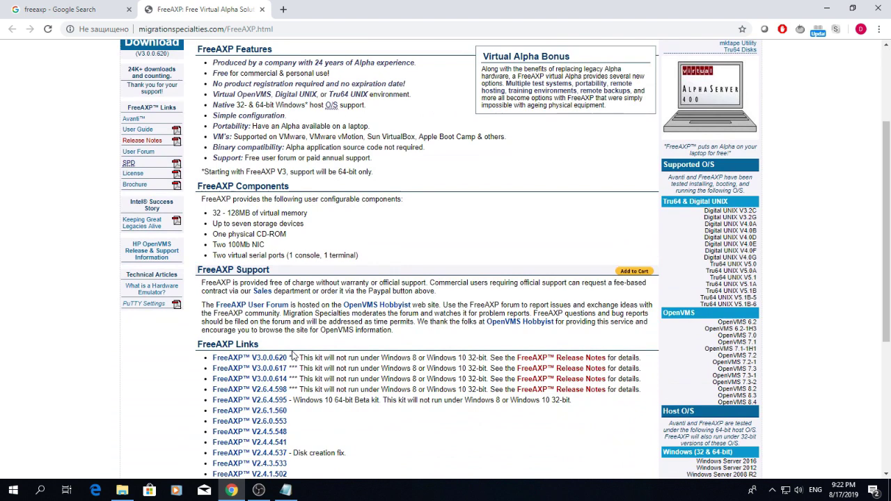
{"action": "left_click", "coordinate": [278, 359]}
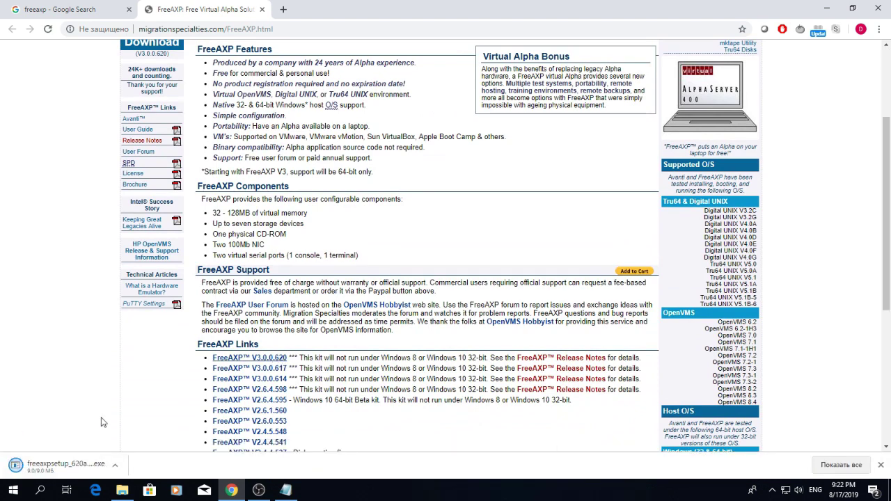
Install FreeAXP, accepting the license and leaving Start the application unticked.
{"action": "left_click", "coordinate": [62, 465]}
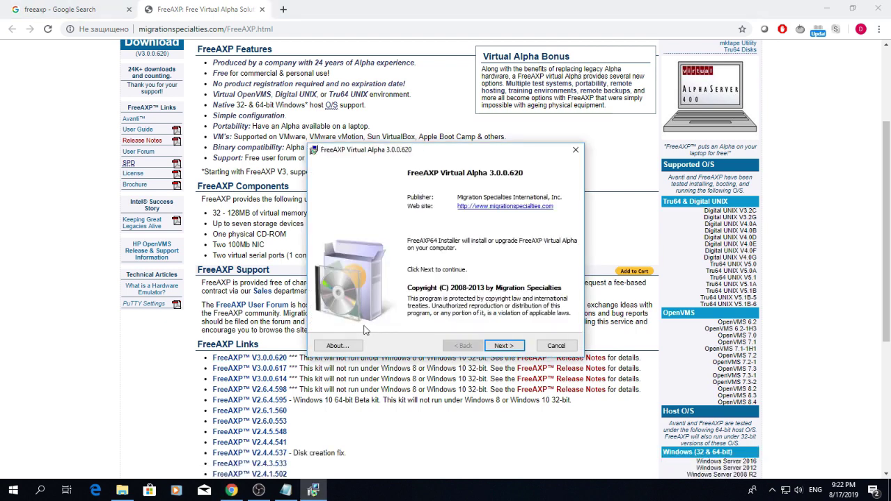
{"action": "left_click", "coordinate": [503, 345]}
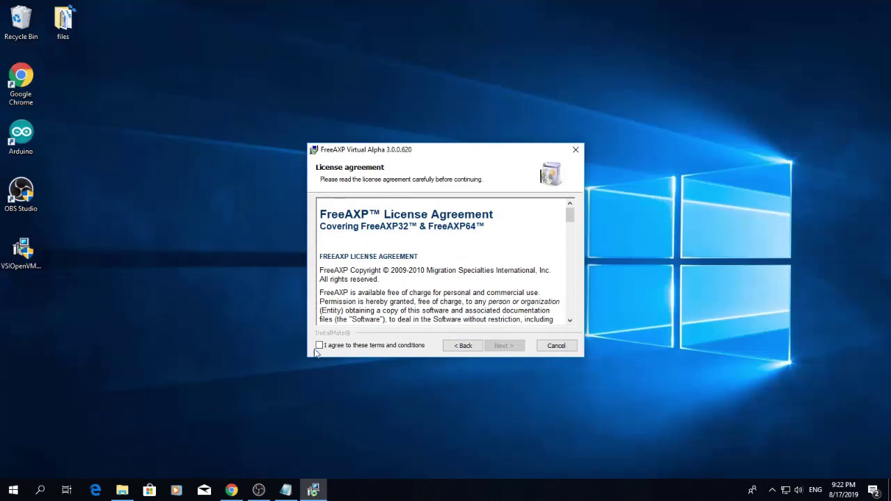
{"action": "left_click", "coordinate": [318, 344]}
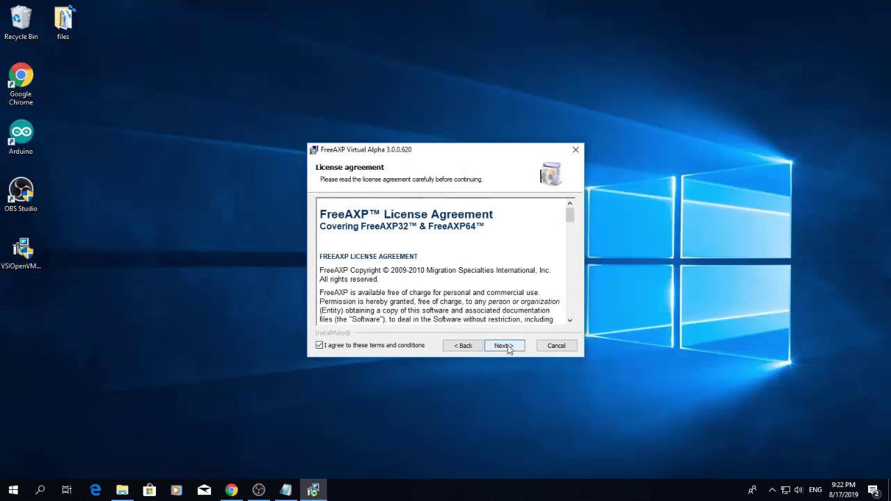
{"action": "left_click", "coordinate": [506, 345]}
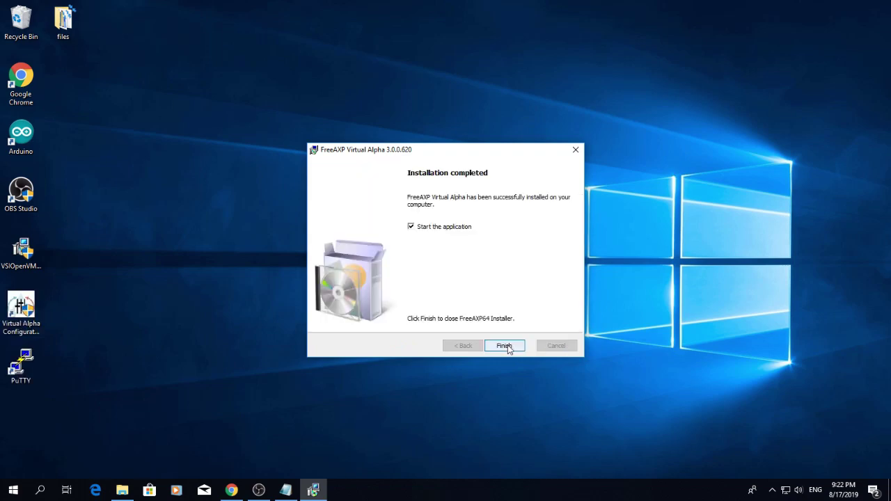
{"action": "left_click", "coordinate": [411, 226]}
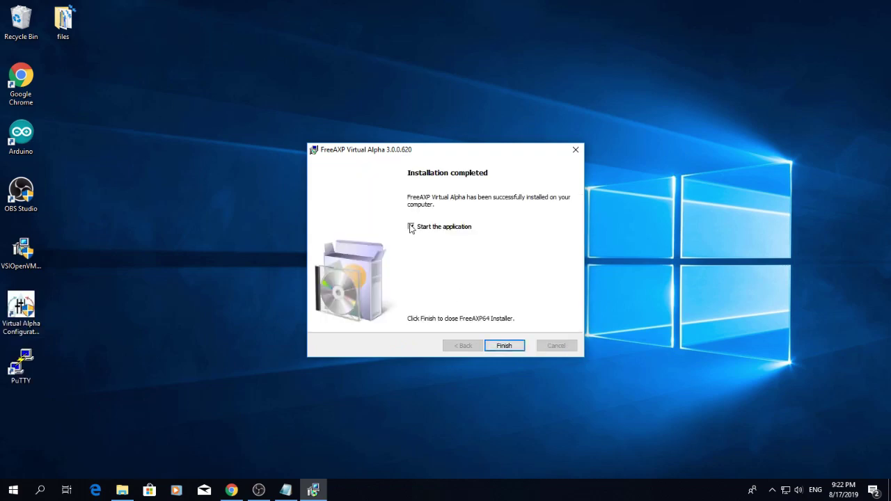
{"action": "left_click", "coordinate": [505, 347]}
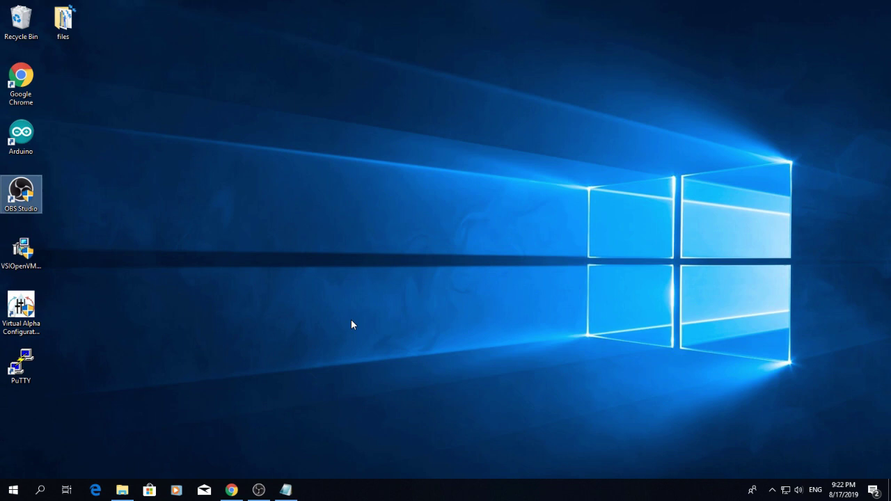
Install the 2019.2 package from VSIOpenVMSStudentPackage.exe, uninstalling FreeAXP, without launching it afterwards.
{"action": "left_click", "coordinate": [22, 250]}
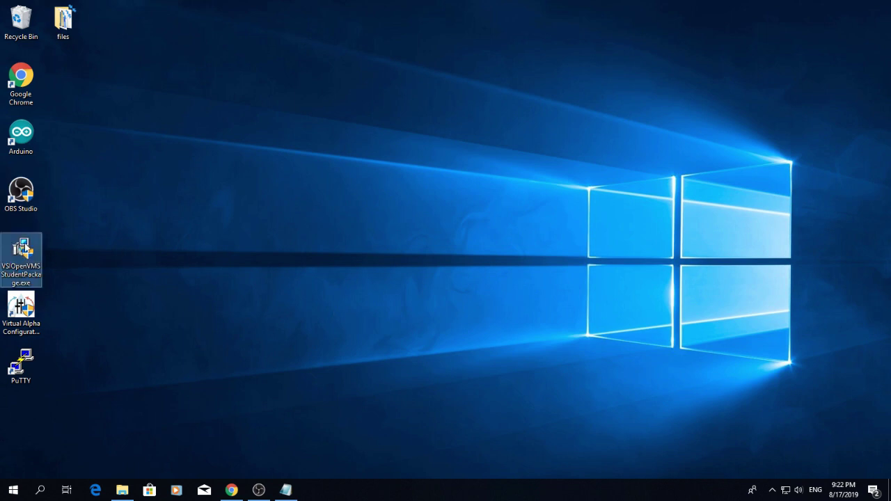
{"action": "double_click", "coordinate": [25, 248]}
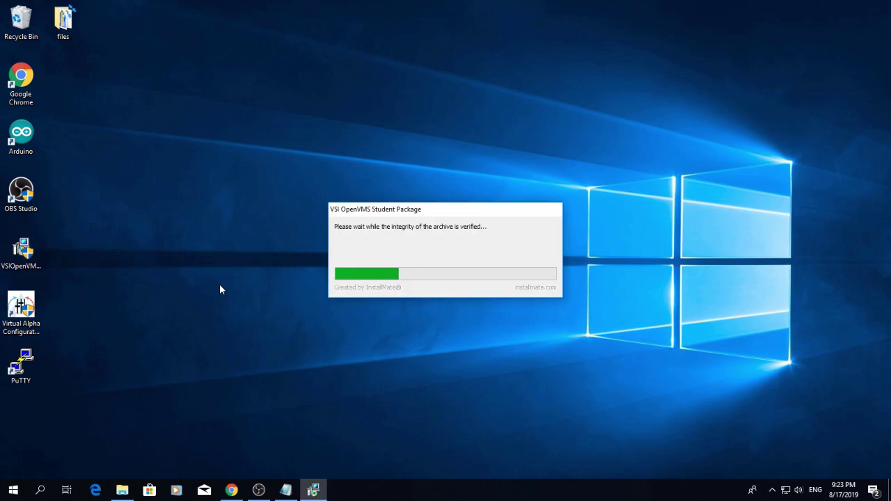
{"action": "left_click", "coordinate": [506, 345]}
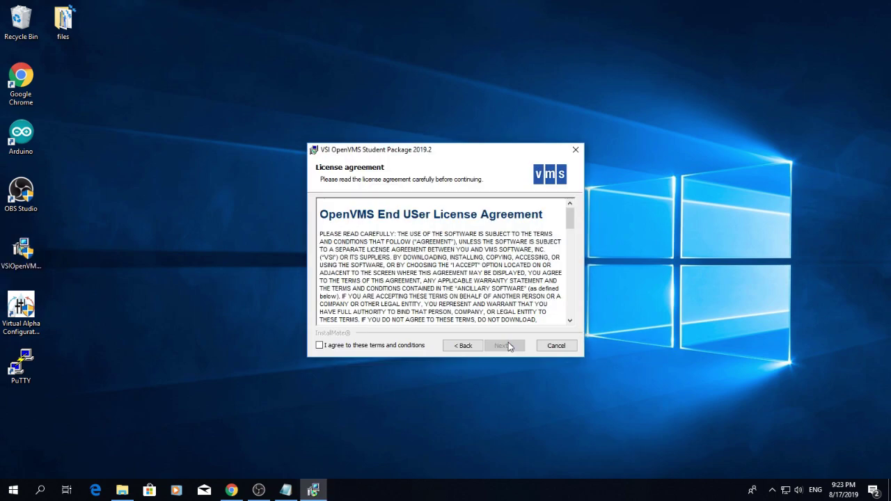
{"action": "left_click", "coordinate": [321, 346]}
{"action": "left_click", "coordinate": [506, 345]}
{"action": "left_click", "coordinate": [507, 346]}
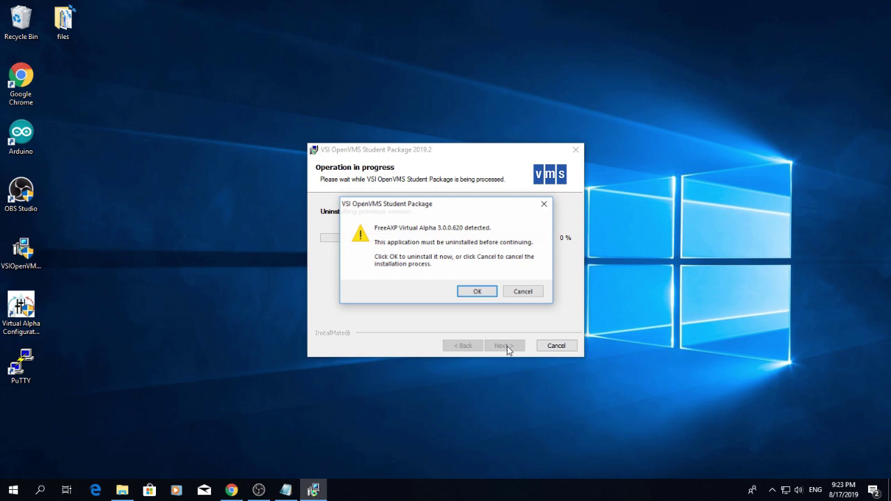
{"action": "left_click", "coordinate": [477, 292]}
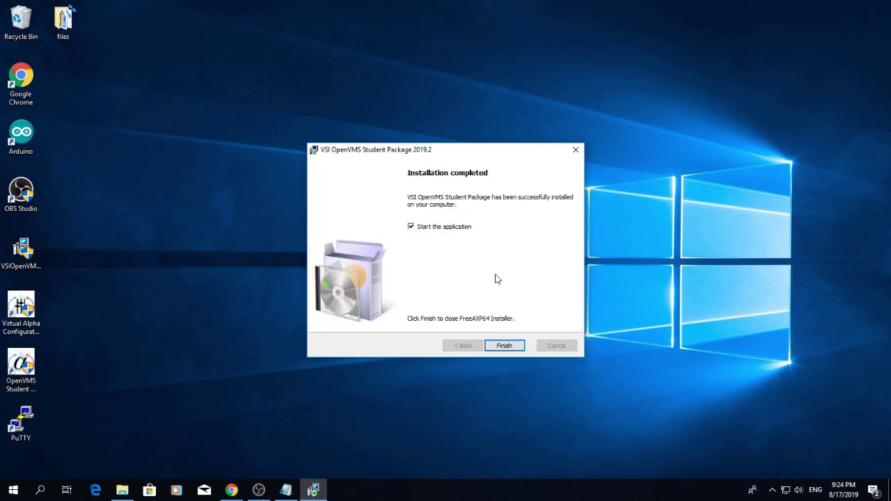
{"action": "left_click", "coordinate": [411, 227]}
{"action": "left_click", "coordinate": [511, 348]}
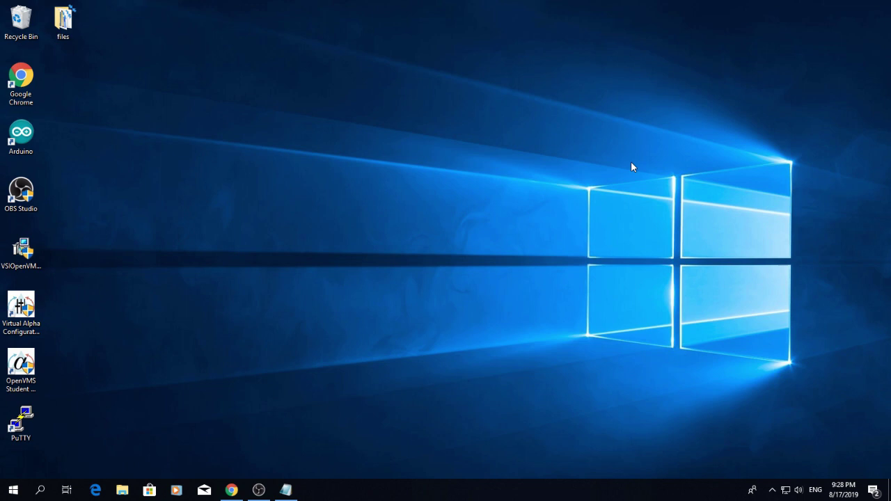
Restore the note listing DNS 208.67.222.222 and 208.67.220.220, then open Command Prompt via cmd.
{"action": "left_click", "coordinate": [285, 490]}
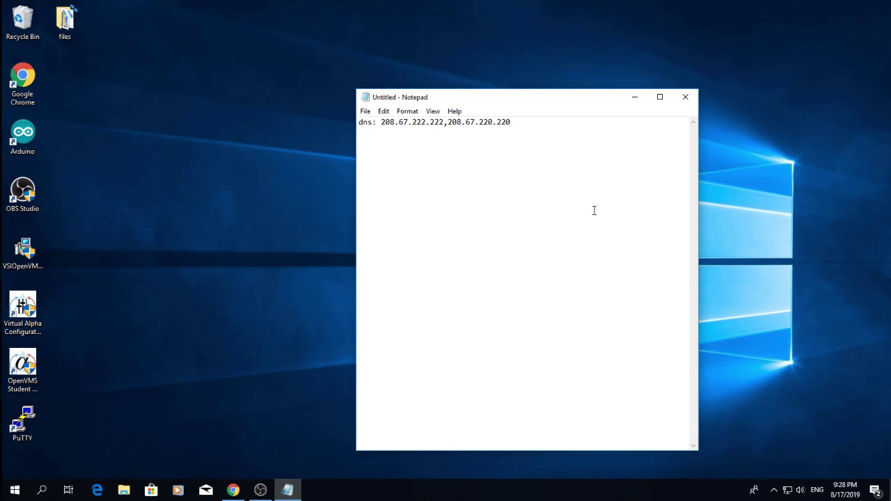
{"action": "key", "text": "super+r"}
{"action": "key", "text": "Return"}
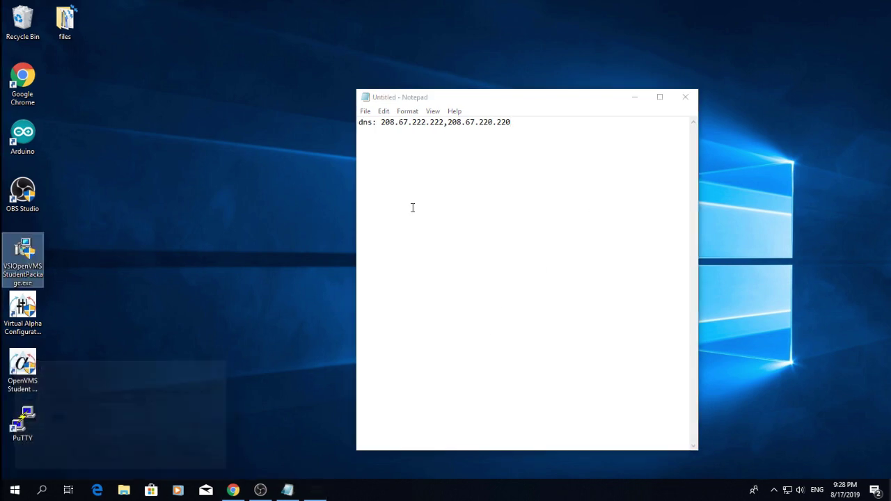
Run ipconfig and paste the Local Ethernet IPv4 address 172.16.172.79 into the note.
{"action": "type", "text": "ipconfig"}
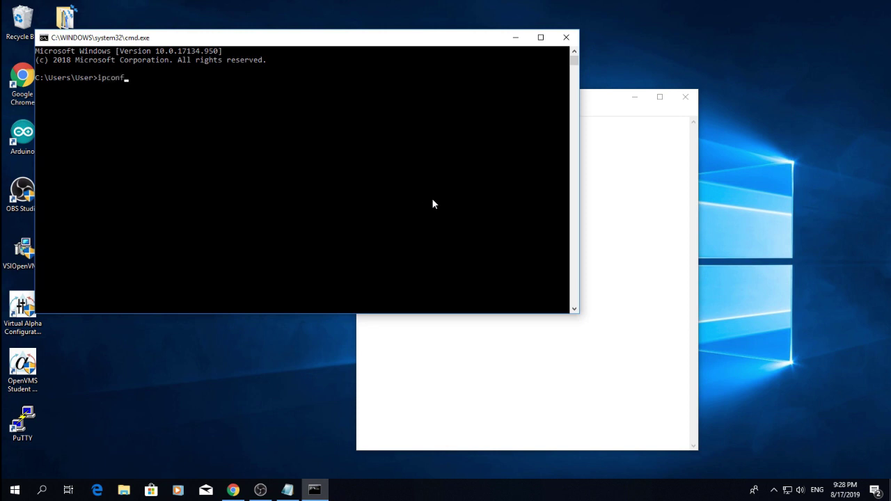
{"action": "key", "text": "Return"}
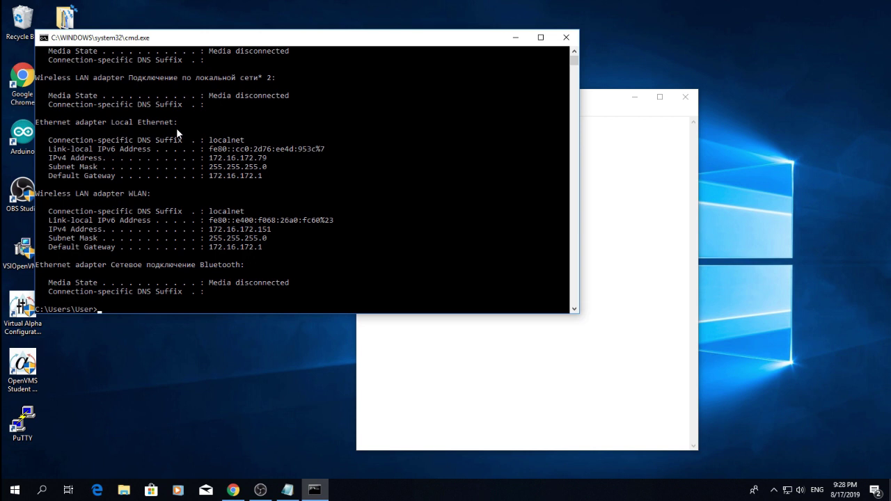
{"action": "left_click_drag", "start_coordinate": [181, 121], "coordinate": [34, 122]}
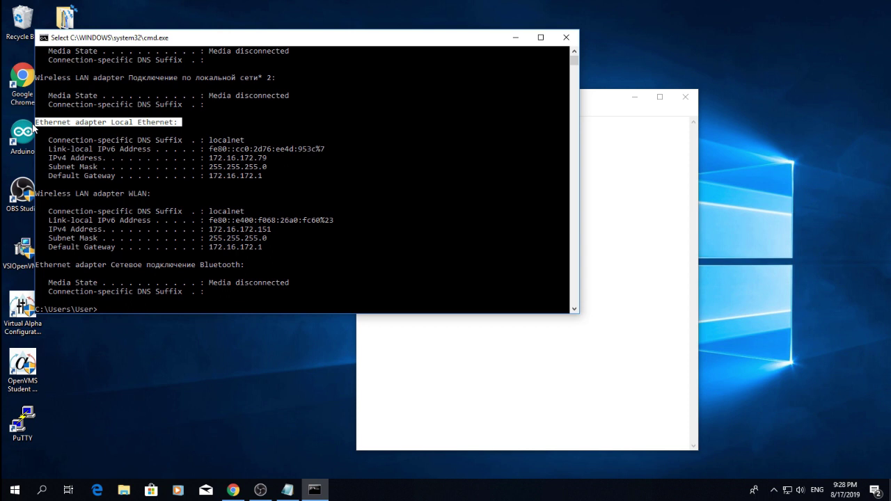
{"action": "left_click_drag", "start_coordinate": [269, 157], "coordinate": [210, 158]}
{"action": "right_click", "coordinate": [213, 159]}
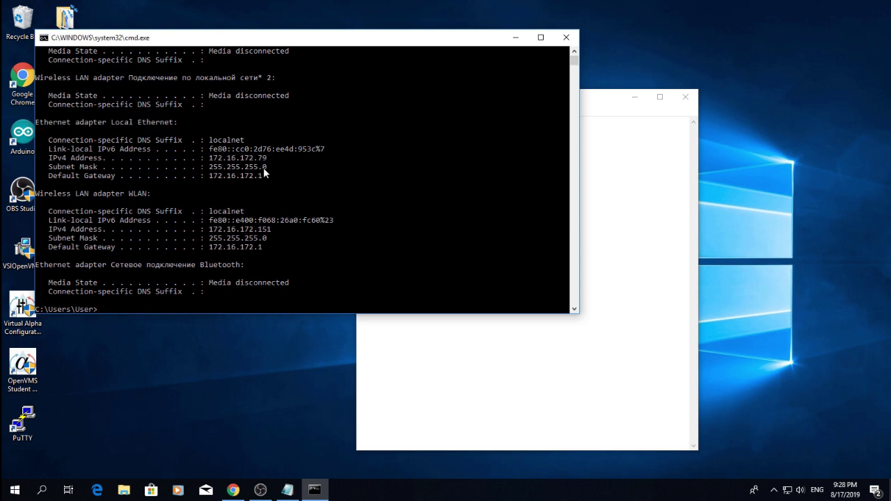
{"action": "left_click", "coordinate": [595, 218]}
{"action": "key", "text": "Return"}
{"action": "key", "text": "Return"}
{"action": "type", "text": "172.16.172.79"}
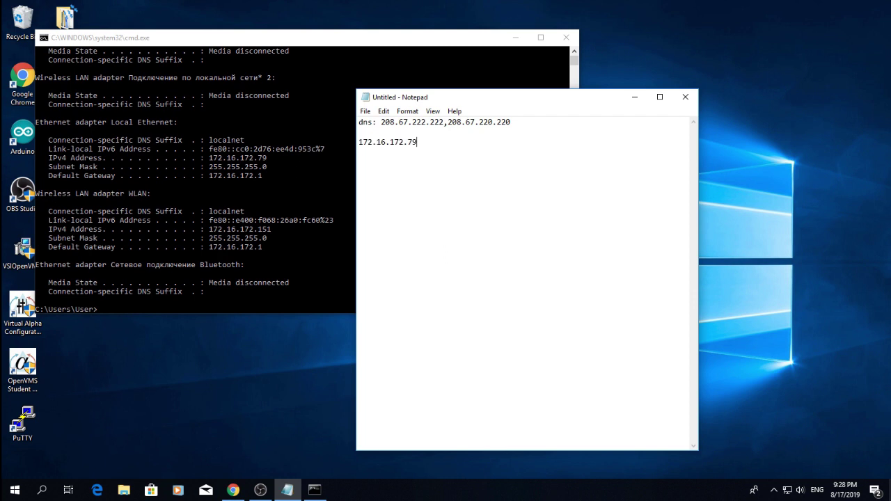
Copy the default gateway 172.16.172.1 and prefix the address line with 'ip: '.
{"action": "left_click", "coordinate": [289, 214]}
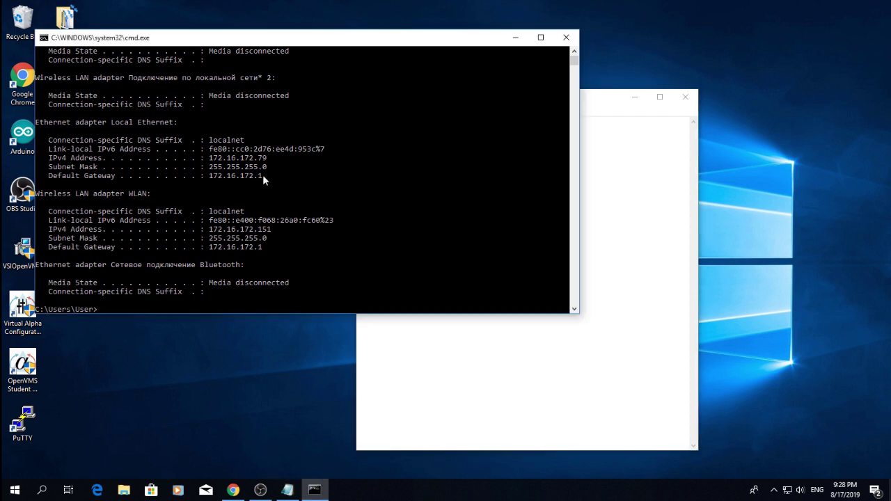
{"action": "left_click_drag", "start_coordinate": [262, 175], "coordinate": [209, 177]}
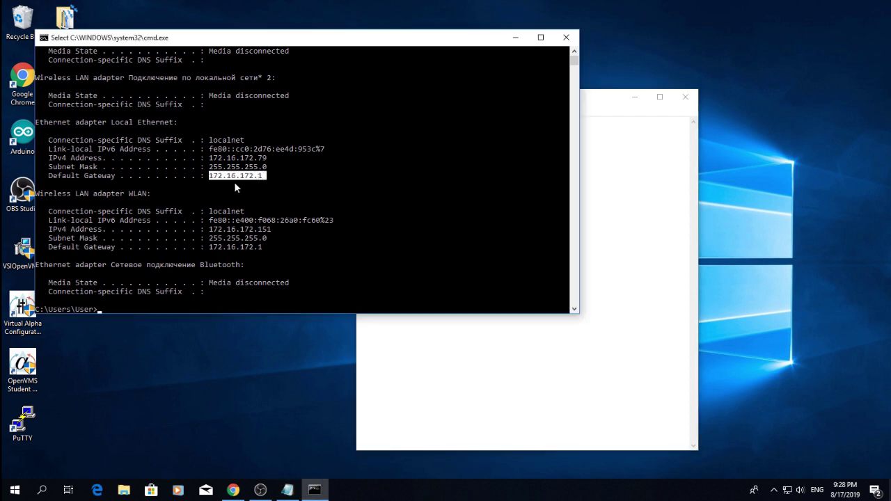
{"action": "key", "text": "ctrl+c"}
{"action": "left_click", "coordinate": [619, 209]}
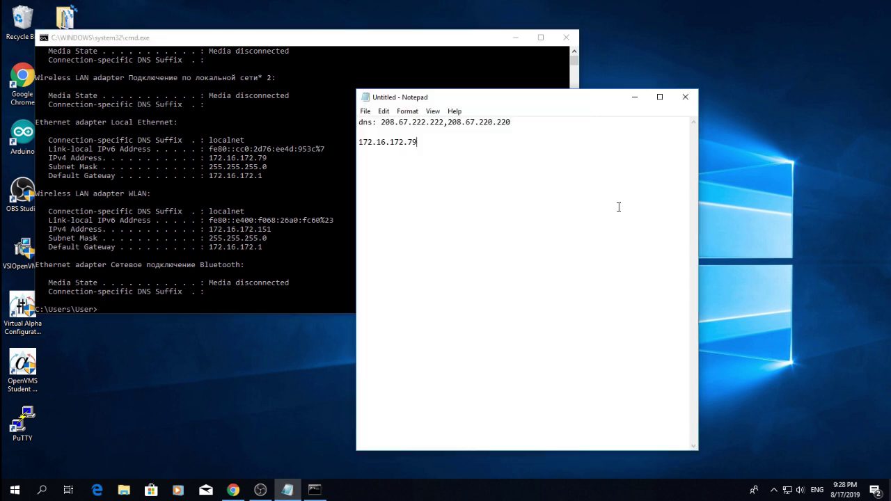
{"action": "key", "text": "Home"}
{"action": "type", "text": "ip:"}
Add a 'gateway: 172.16.172.1' line, append /24 to the IP, and minimize Command Prompt.
{"action": "left_click", "coordinate": [449, 141]}
{"action": "key", "text": "Return"}
{"action": "type", "text": "gateway"}
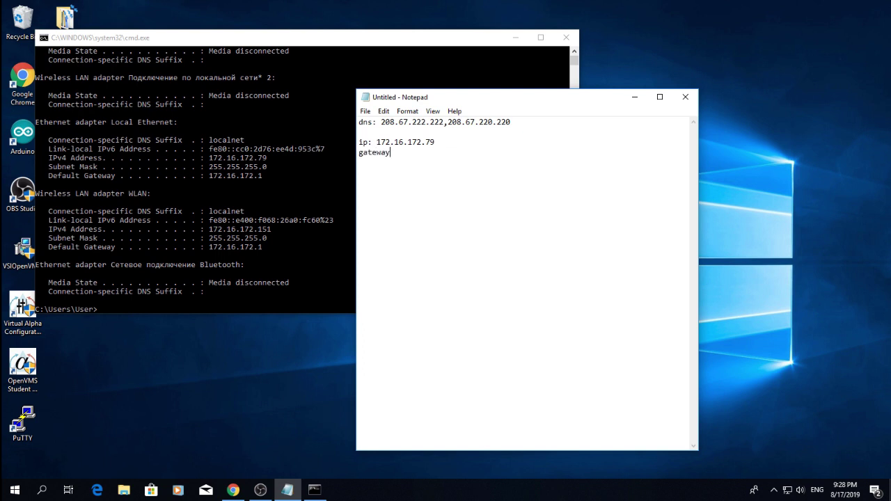
{"action": "type", "text": ":"}
{"action": "key", "text": "ctrl+v"}
{"action": "type", "text": "24"}
{"action": "left_click", "coordinate": [258, 263]}
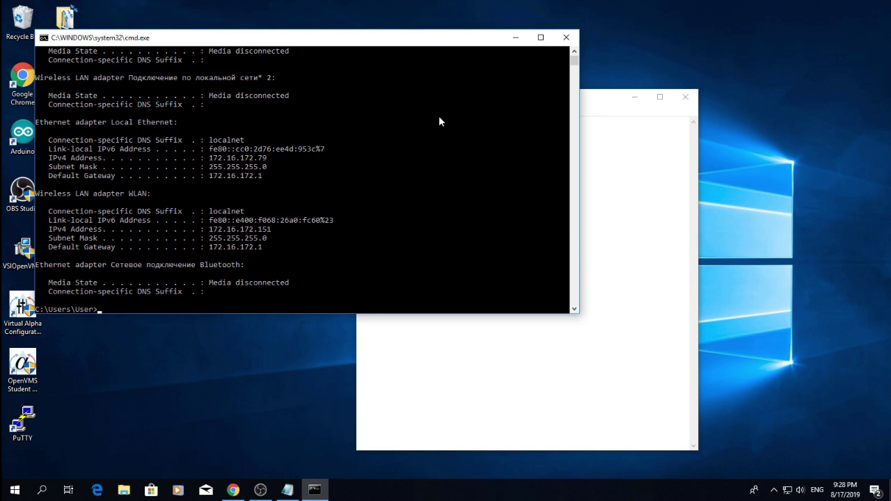
{"action": "left_click", "coordinate": [515, 38]}
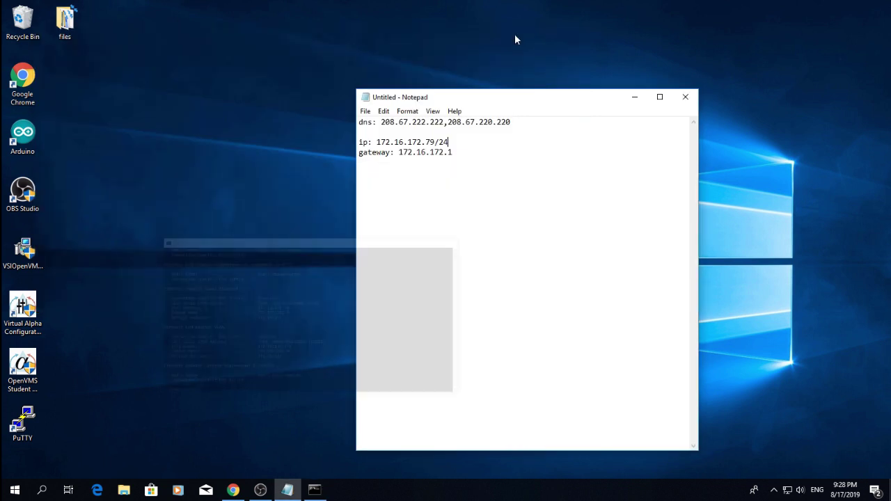
Open the Local Ethernet adapter's properties from Network & Internet settings.
{"action": "left_click", "coordinate": [773, 491]}
{"action": "left_click", "coordinate": [787, 491]}
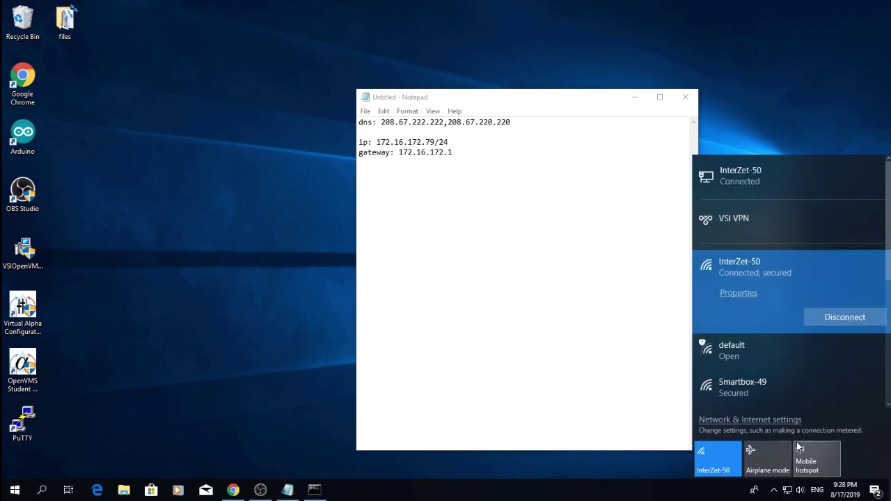
{"action": "left_click", "coordinate": [763, 420]}
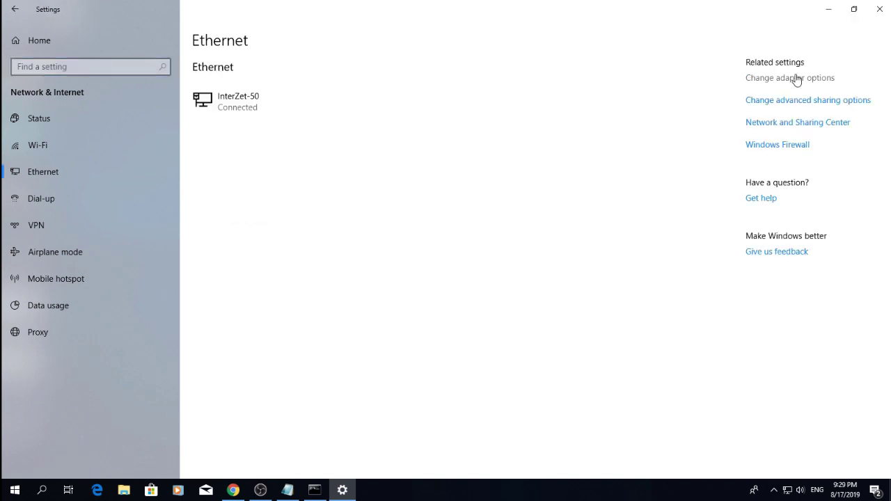
{"action": "left_click", "coordinate": [791, 80]}
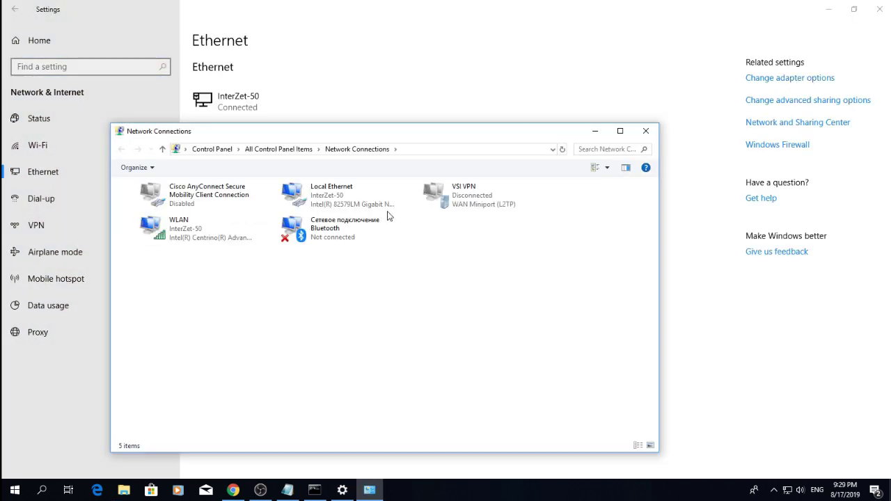
{"action": "right_click", "coordinate": [307, 202]}
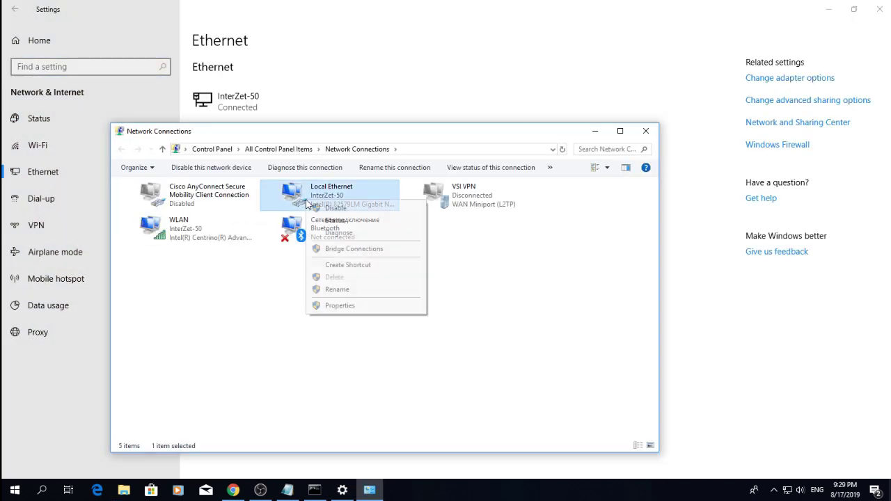
{"action": "left_click", "coordinate": [338, 305]}
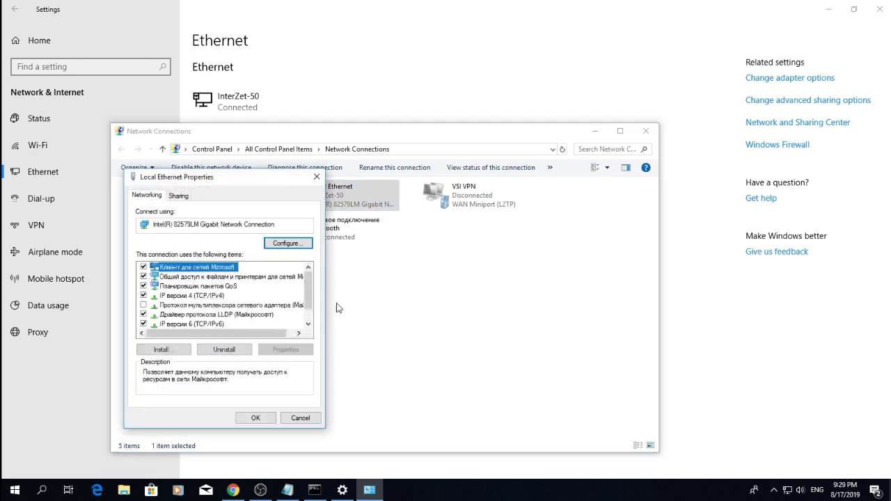
Unbind file sharing, QoS, IPv4, LLDP, IPv6 and topology discovery from Local Ethernet and save.
{"action": "left_click", "coordinate": [143, 277]}
{"action": "left_click", "coordinate": [143, 286]}
{"action": "left_click", "coordinate": [143, 295]}
{"action": "scroll", "coordinate": [143, 295], "scroll_direction": "down", "scroll_amount": 1}
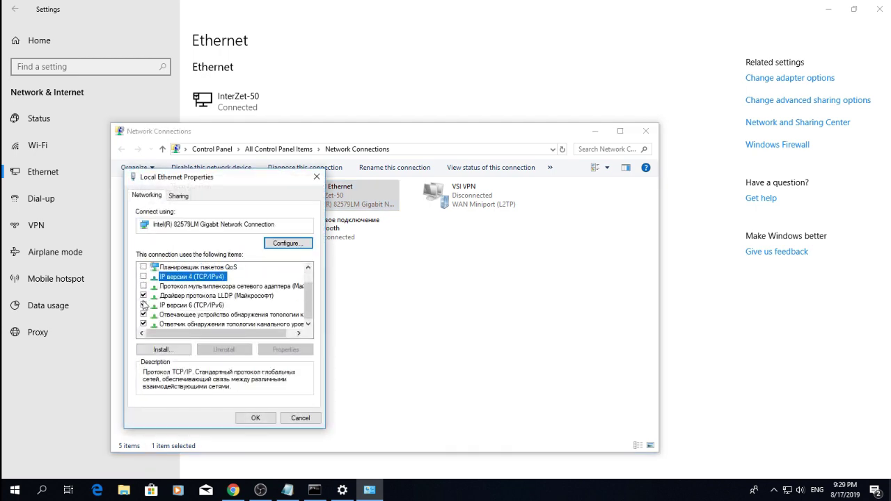
{"action": "left_click", "coordinate": [142, 295]}
{"action": "left_click", "coordinate": [142, 305]}
{"action": "left_click", "coordinate": [143, 314]}
{"action": "left_click", "coordinate": [143, 324]}
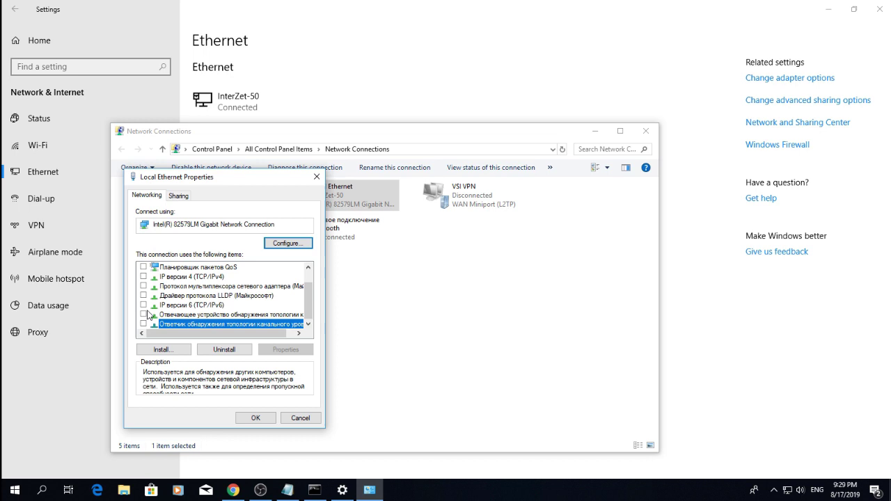
{"action": "left_click", "coordinate": [256, 418]}
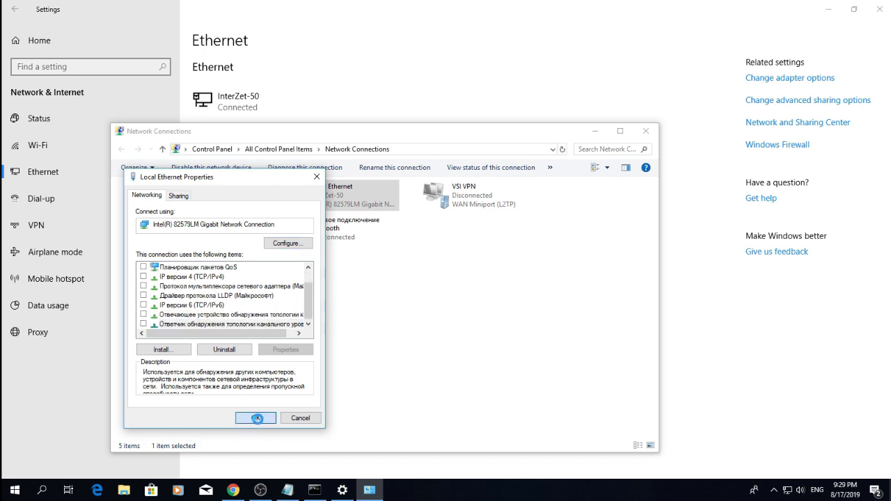
Close the adapter list and Settings to return to the Notepad note.
{"action": "left_click", "coordinate": [645, 130]}
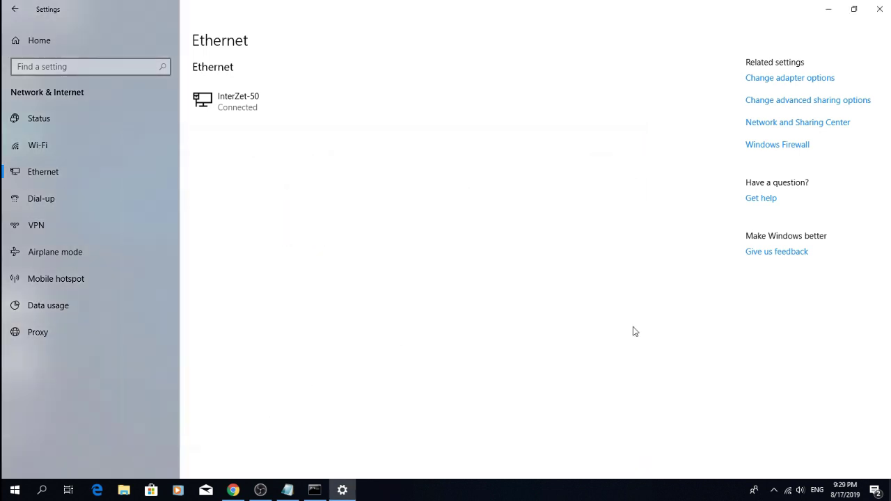
{"action": "left_click", "coordinate": [789, 490]}
{"action": "left_click", "coordinate": [661, 404]}
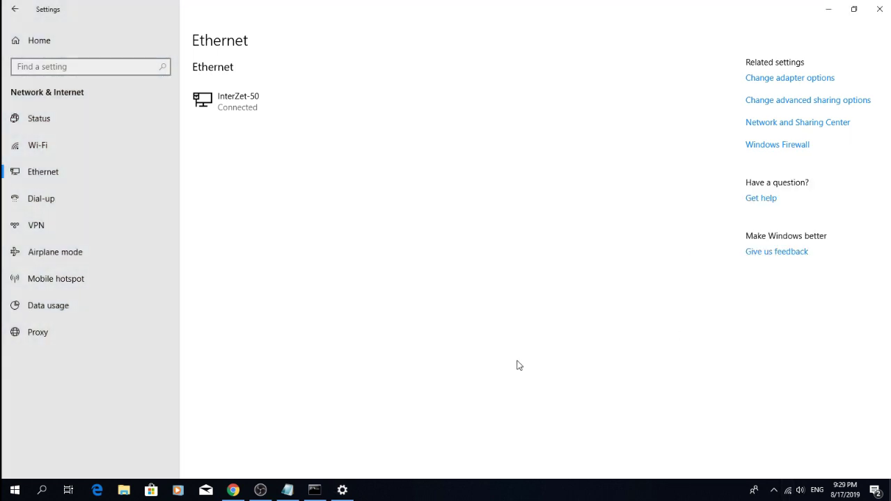
{"action": "left_click", "coordinate": [826, 11]}
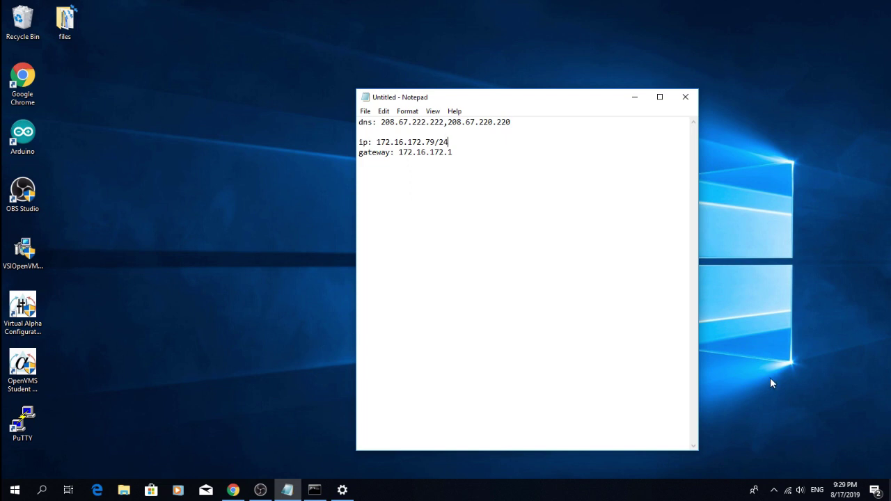
Launch the Virtual Alpha Configuration Utility from its desktop shortcut.
{"action": "left_click", "coordinate": [28, 303]}
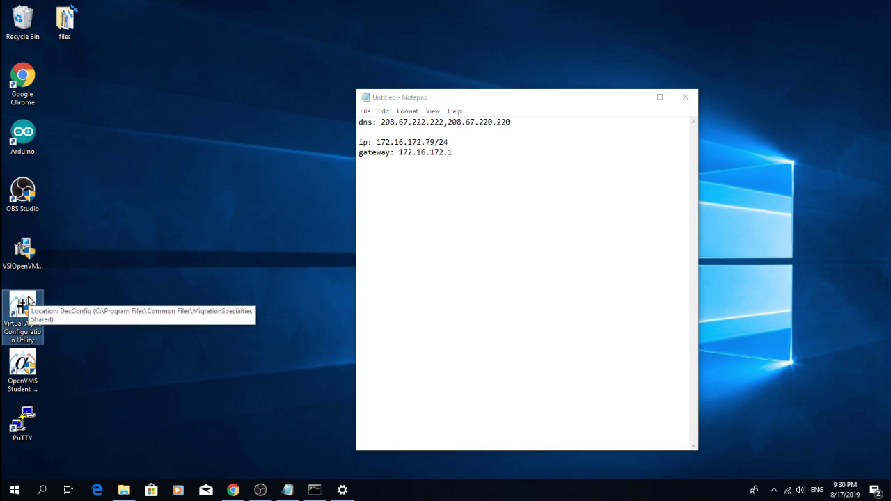
{"action": "double_click", "coordinate": [28, 303]}
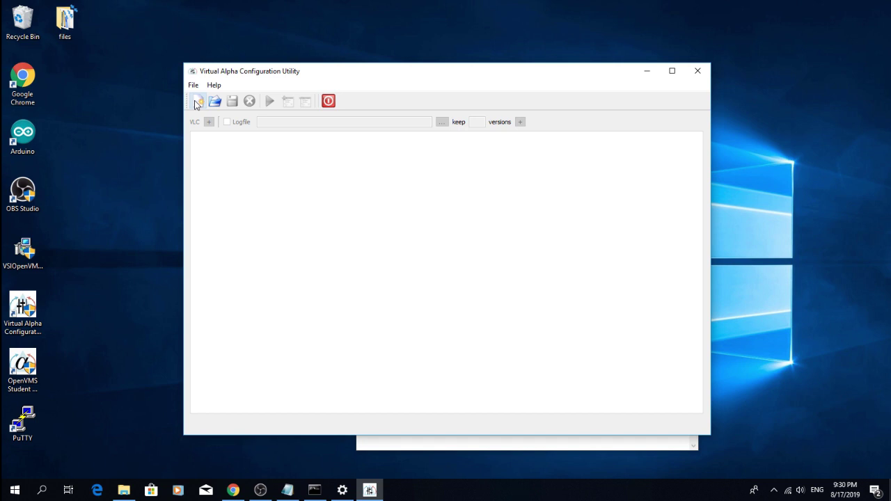
Create a new AlphaServer 400 configuration and set disk0.0 on pci6 - KZPAA to an image file.
{"action": "left_click", "coordinate": [197, 102]}
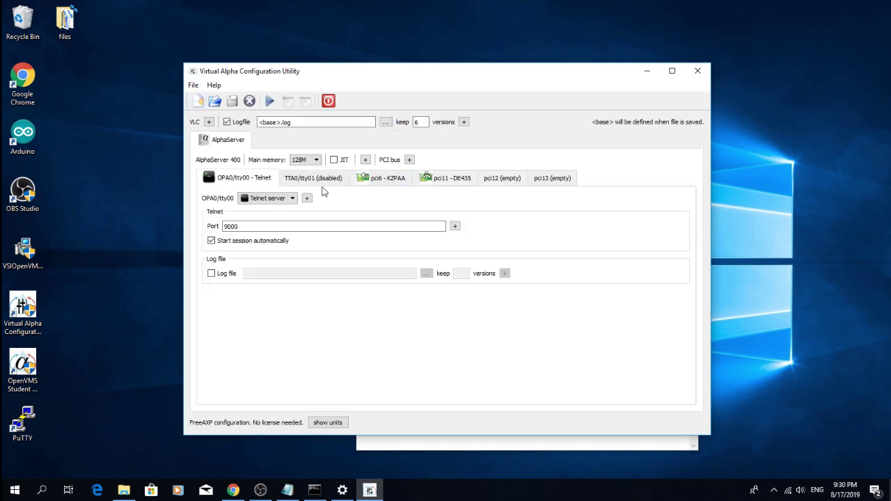
{"action": "left_click", "coordinate": [379, 182]}
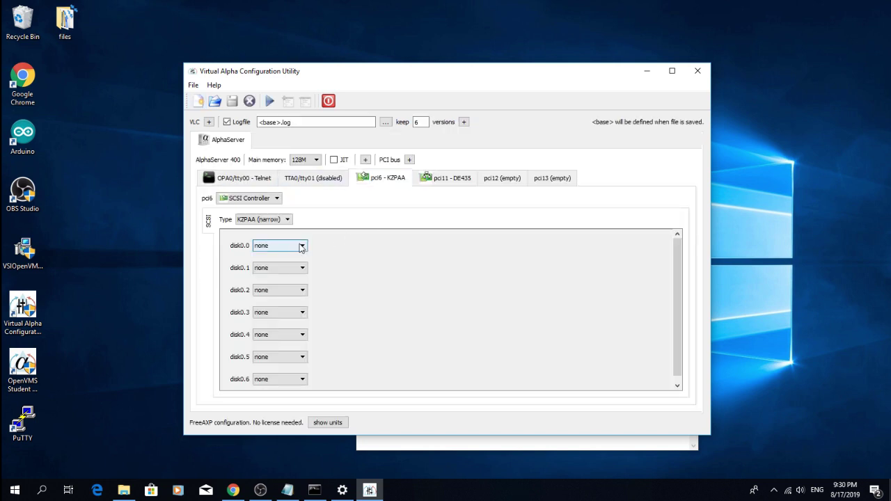
{"action": "left_click", "coordinate": [301, 246]}
{"action": "left_click", "coordinate": [282, 260]}
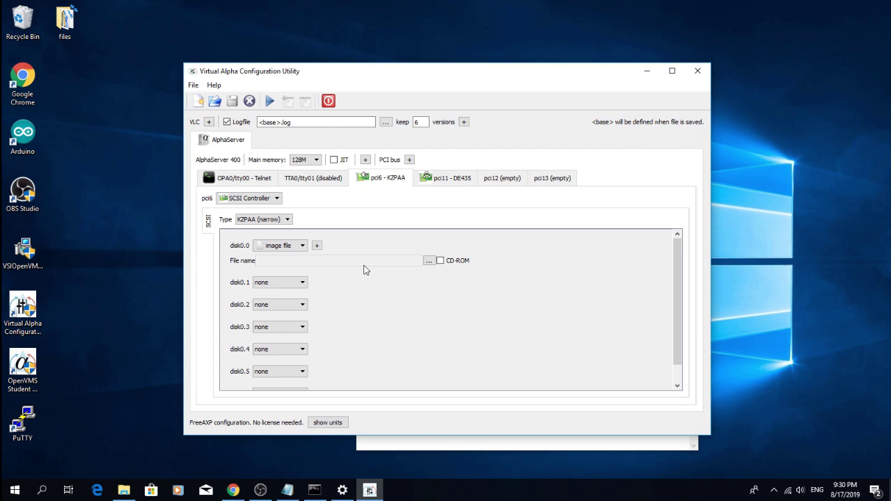
Select C:\Program Files\OpenVMS\OpenVMS Student Package.img as the disk0.0 image.
{"action": "left_click", "coordinate": [429, 260]}
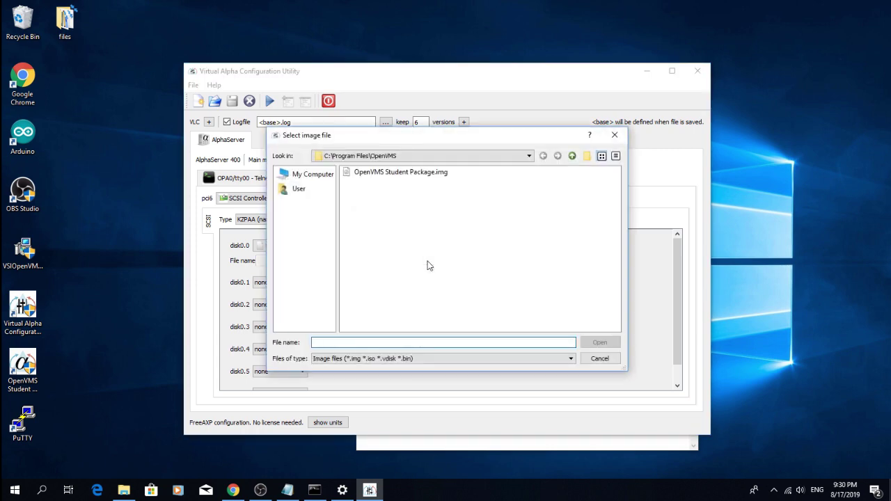
{"action": "left_click", "coordinate": [313, 181]}
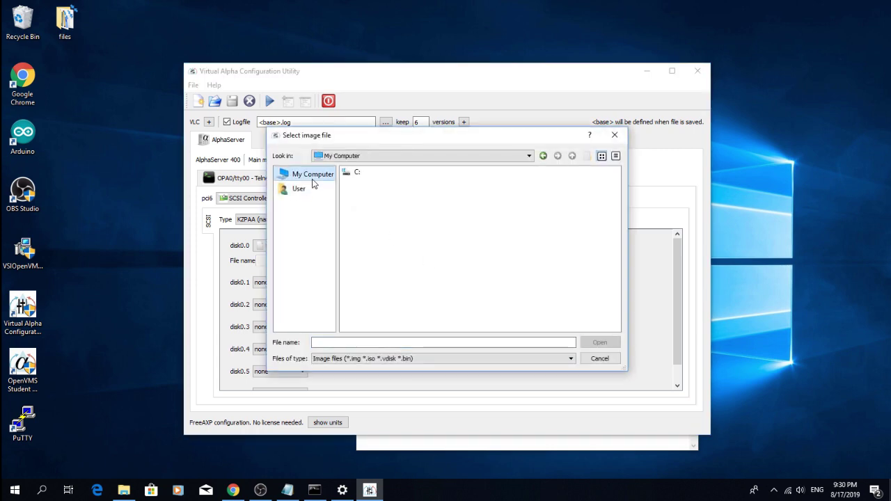
{"action": "double_click", "coordinate": [352, 173]}
{"action": "double_click", "coordinate": [373, 235]}
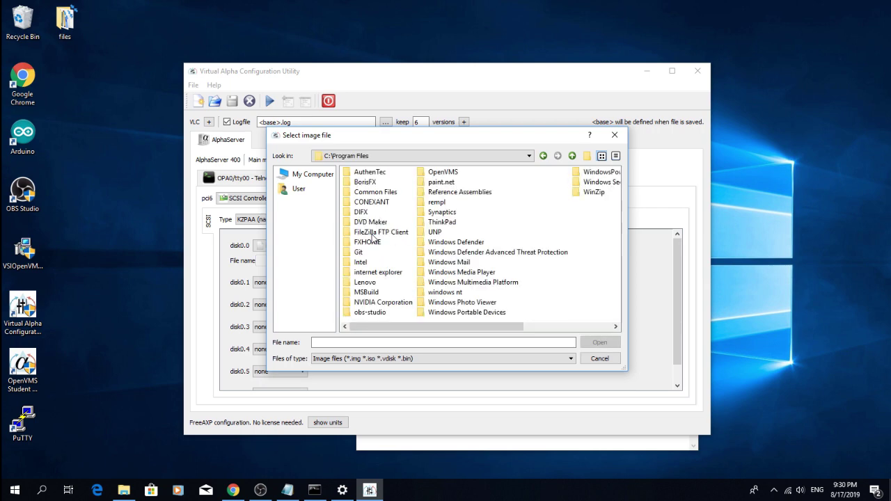
{"action": "double_click", "coordinate": [442, 172]}
{"action": "double_click", "coordinate": [444, 174]}
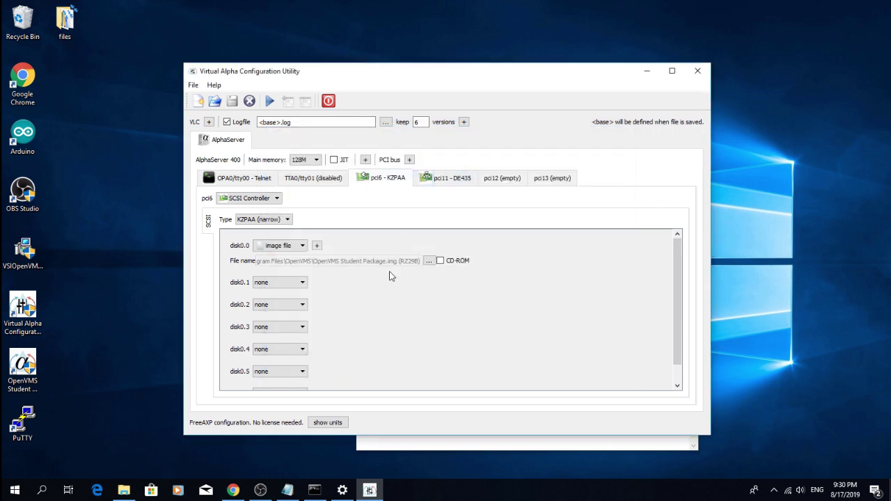
Set the pci11 - DE435 network card's interface to Local Ethernet.
{"action": "left_click", "coordinate": [446, 178]}
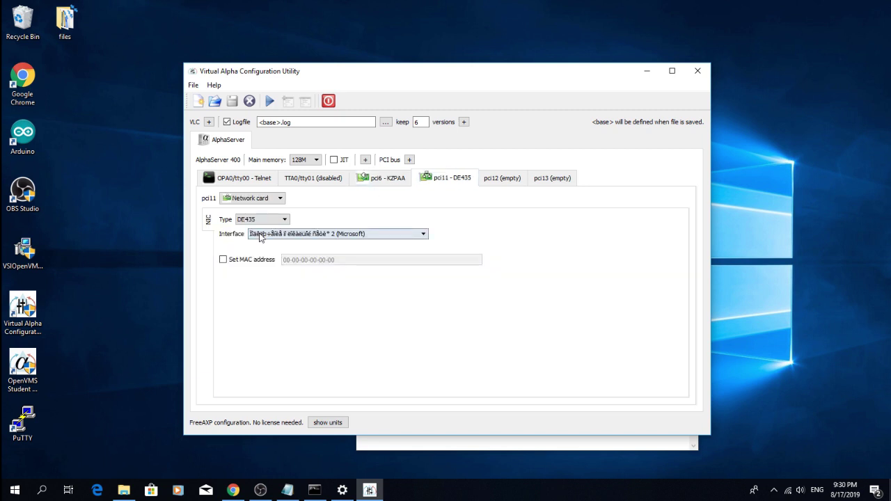
{"action": "left_click", "coordinate": [398, 234]}
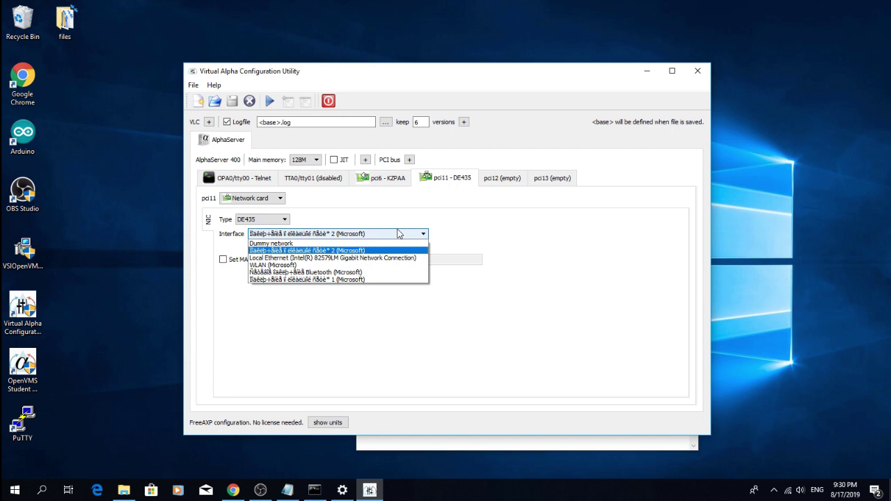
{"action": "left_click", "coordinate": [384, 257]}
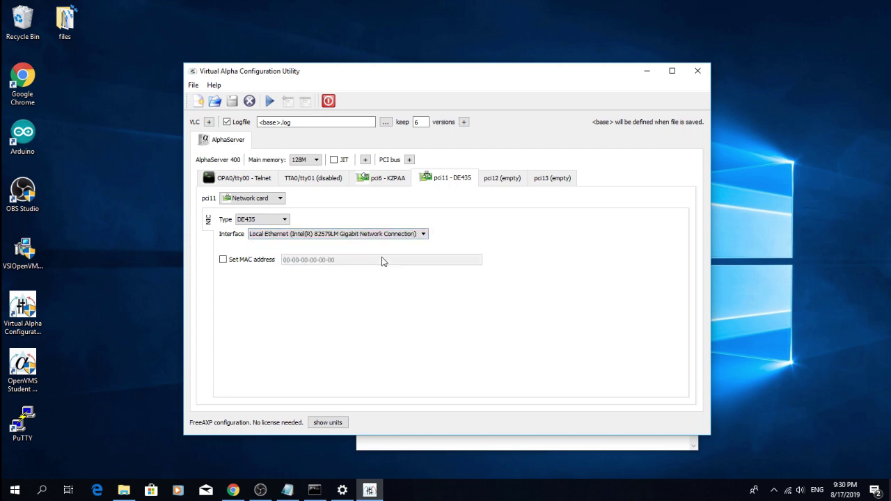
Run the emulator, saving the configuration as Custom first.
{"action": "left_click", "coordinate": [270, 102]}
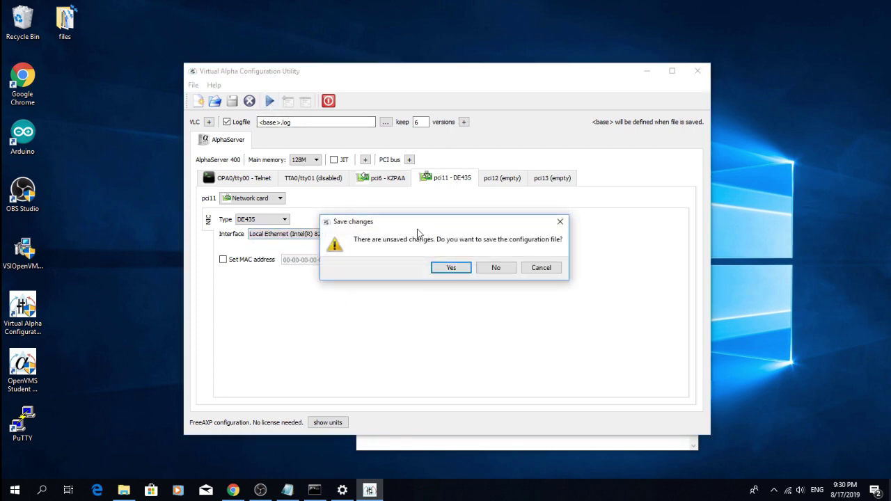
{"action": "left_click", "coordinate": [453, 265]}
{"action": "type", "text": "Custom"}
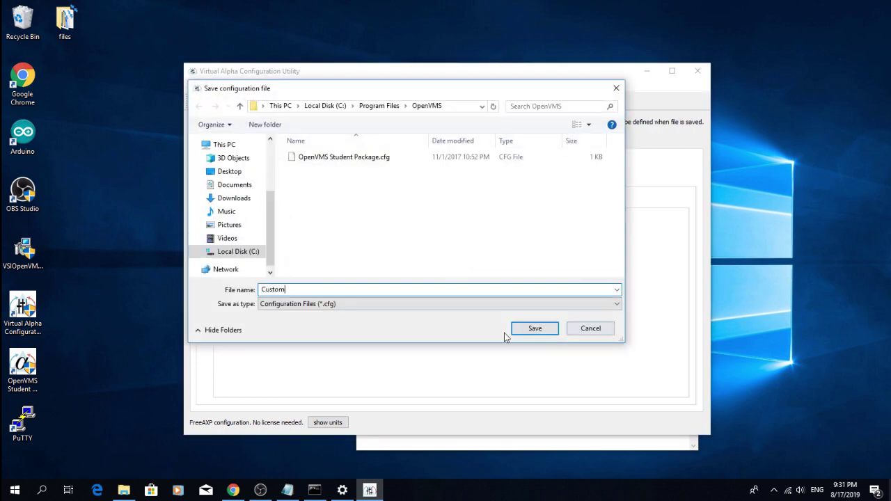
{"action": "left_click", "coordinate": [520, 329]}
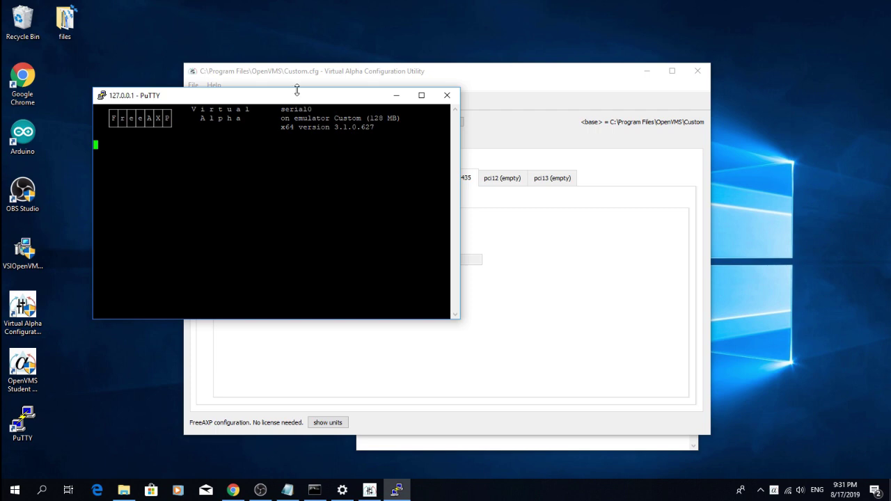
Set the PuTTY console font size to 16.
{"action": "right_click", "coordinate": [296, 95]}
{"action": "left_click", "coordinate": [334, 253]}
{"action": "left_click", "coordinate": [359, 214]}
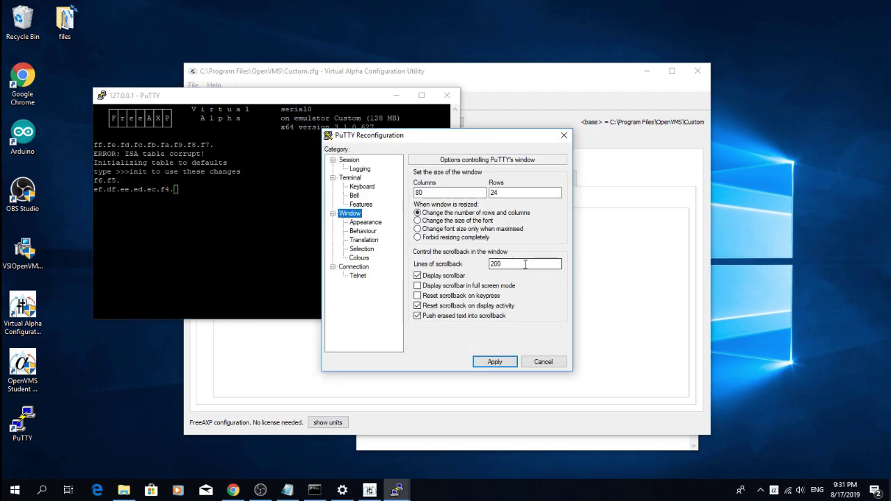
{"action": "left_click", "coordinate": [365, 224]}
{"action": "left_click", "coordinate": [541, 239]}
{"action": "left_click", "coordinate": [534, 280]}
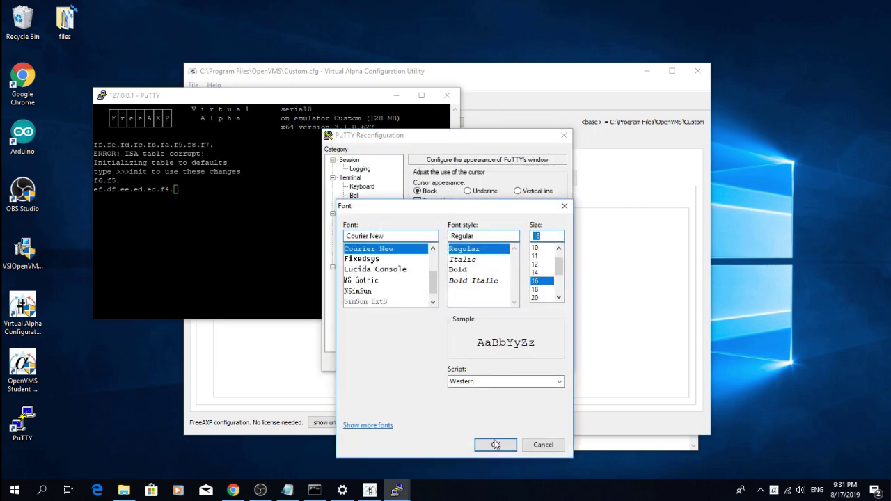
{"action": "left_click", "coordinate": [495, 444]}
{"action": "left_click", "coordinate": [488, 362]}
Maximize the console and boot OpenVMS with 'boot dka0'.
{"action": "left_click", "coordinate": [644, 95]}
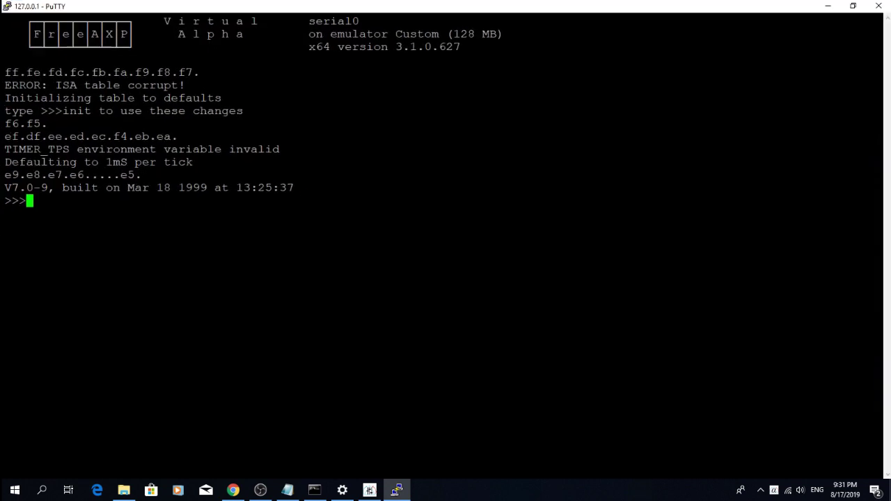
{"action": "type", "text": "boot dka0"}
{"action": "key", "text": "Return"}
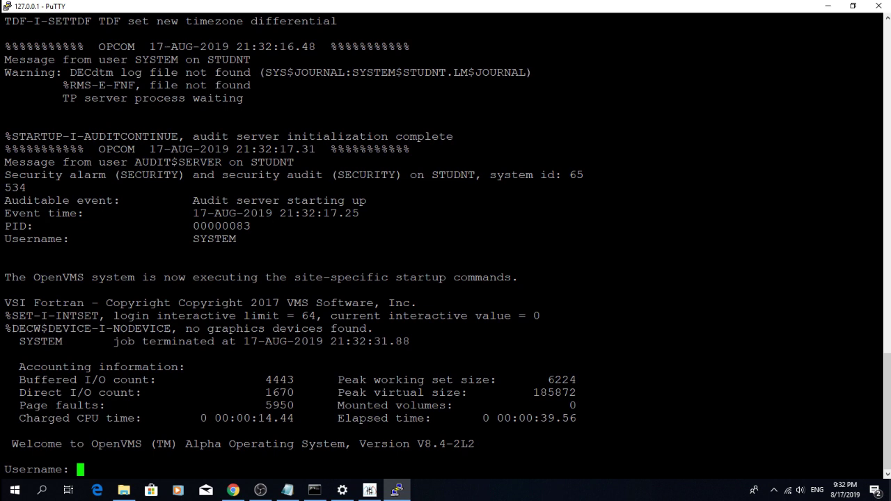
{"action": "type", "text": "system"}
{"action": "key", "text": "Return"}
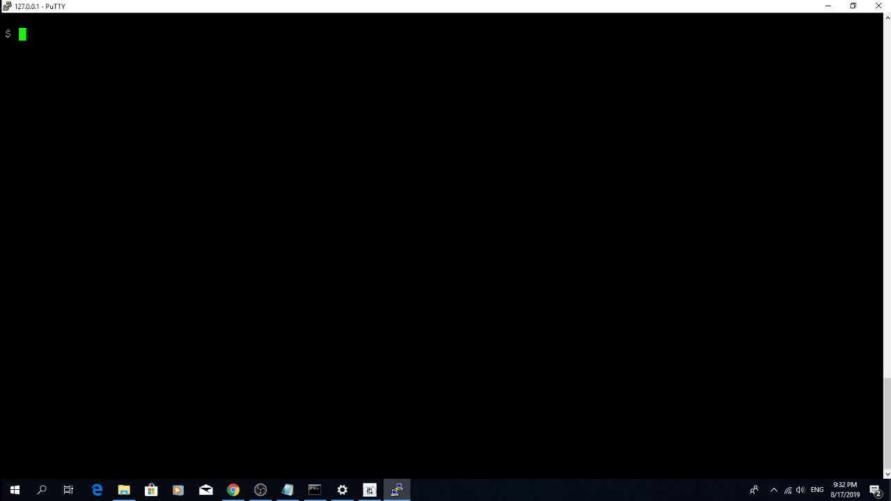
{"action": "type", "text": "@tcpip$confi"}
{"action": "key", "text": "Return"}
{"action": "key", "text": "Up"}
{"action": "type", "text": "g"}
{"action": "key", "text": "Return"}
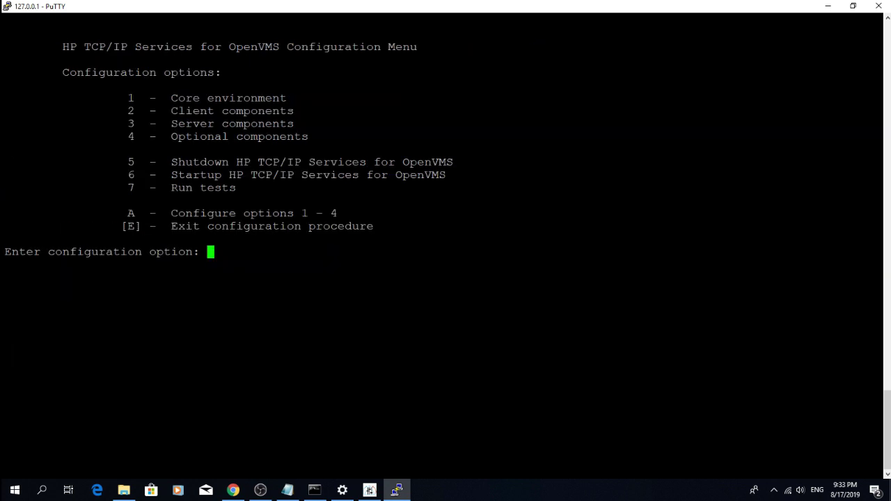
Go to adding a primary address on interface WE0, declining cluster use.
{"action": "type", "text": "1"}
{"action": "key", "text": "Return"}
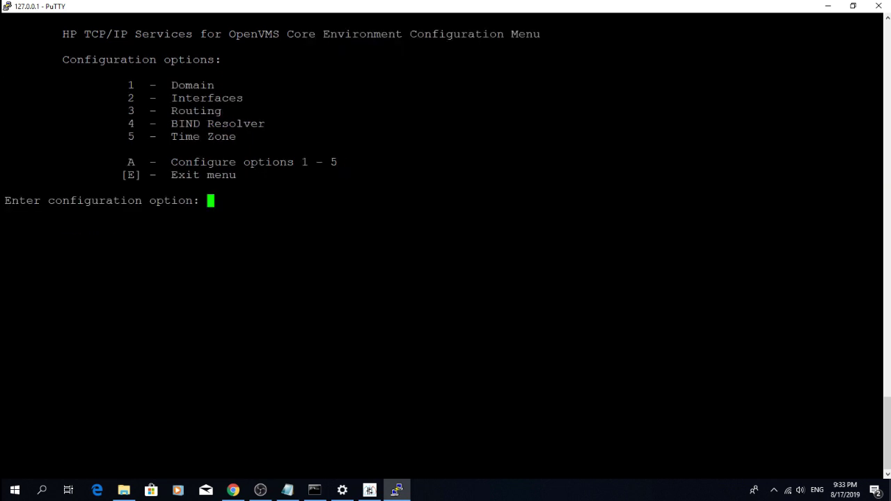
{"action": "type", "text": "2"}
{"action": "key", "text": "Return"}
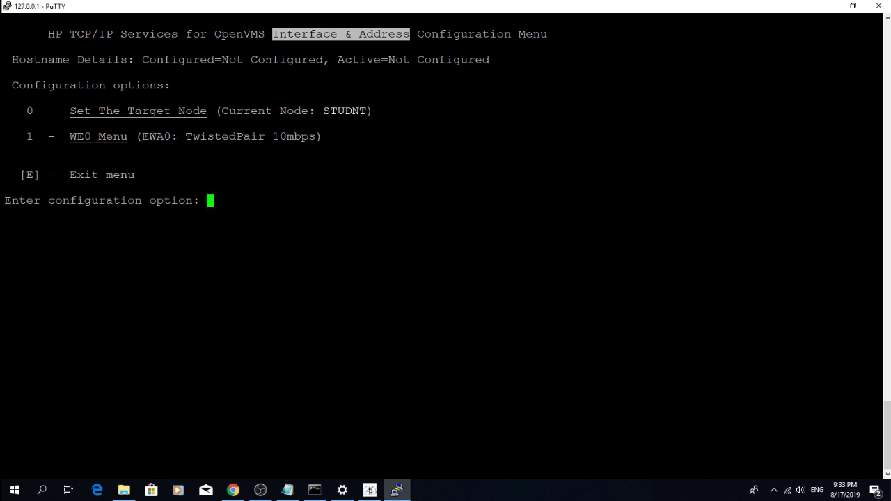
{"action": "type", "text": "1"}
{"action": "key", "text": "Return"}
{"action": "type", "text": "1"}
{"action": "key", "text": "Return"}
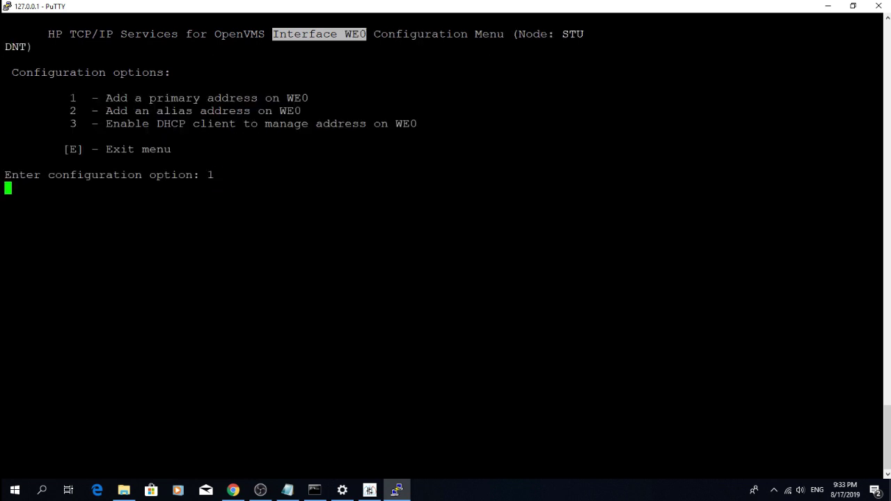
{"action": "key", "text": "Return"}
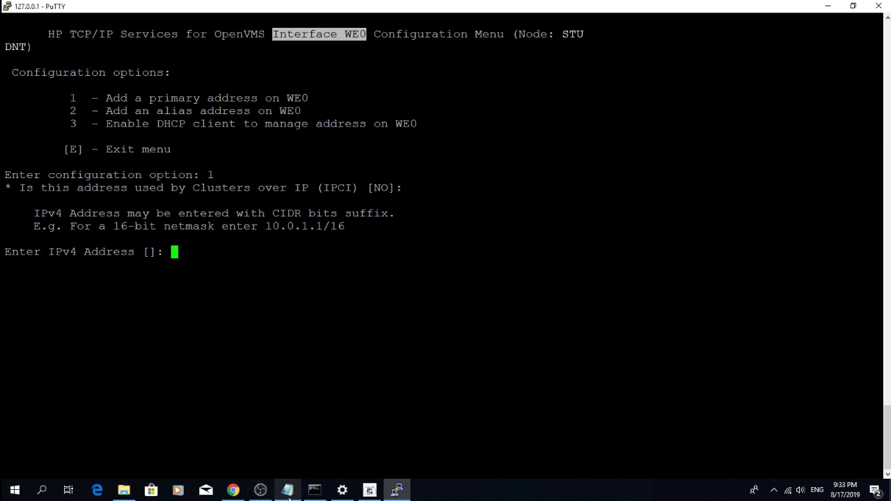
Assign WE0 address 172.16.172.79, netmask 255.255.255.0 and hostname test, and confirm it.
{"action": "left_click", "coordinate": [287, 490]}
{"action": "left_click_drag", "start_coordinate": [377, 142], "coordinate": [447, 142]}
{"action": "key", "text": "ctrl+c"}
{"action": "left_click", "coordinate": [396, 490]}
{"action": "right_click", "coordinate": [211, 265]}
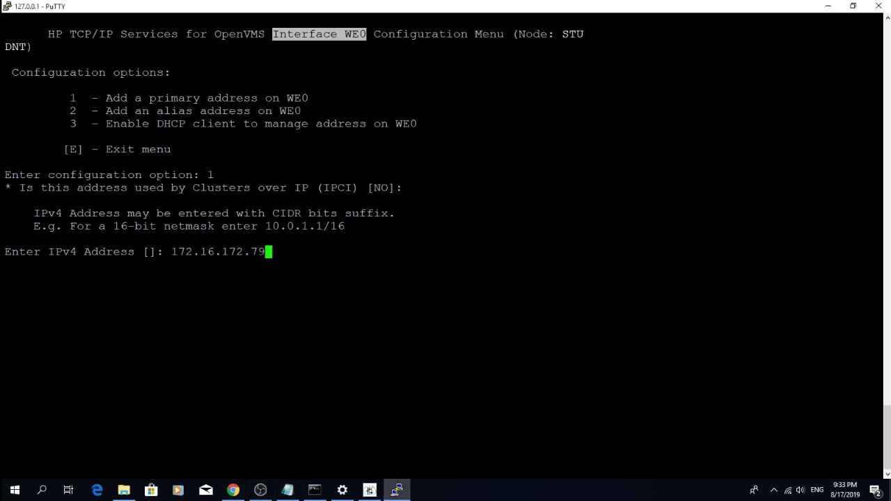
{"action": "key", "text": "Return"}
{"action": "type", "text": "255.255.255.0"}
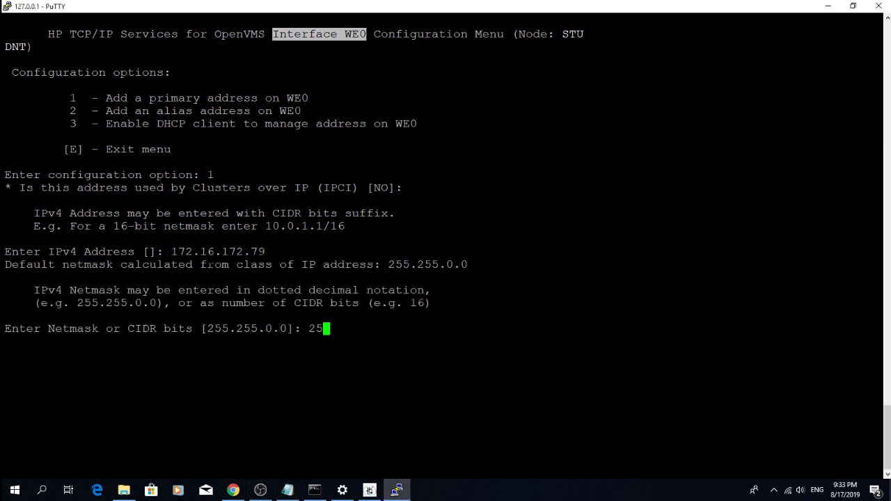
{"action": "key", "text": "Return"}
{"action": "type", "text": "test"}
{"action": "key", "text": "Return"}
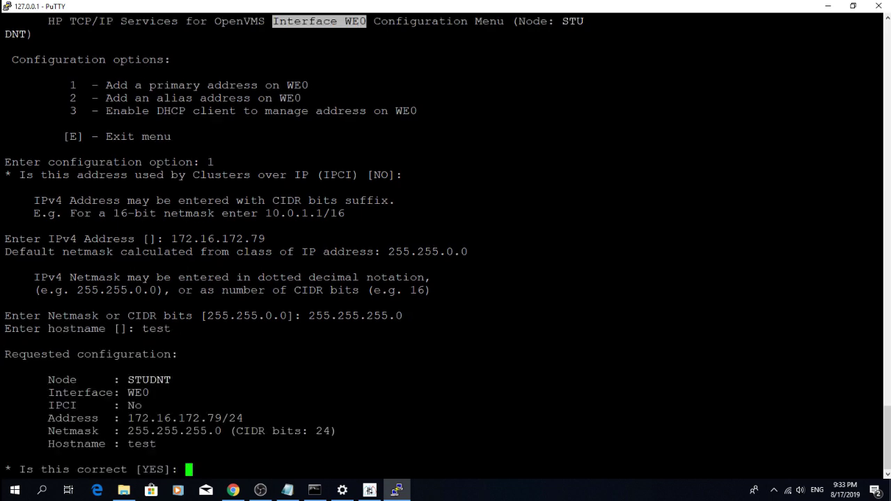
{"action": "key", "text": "Return"}
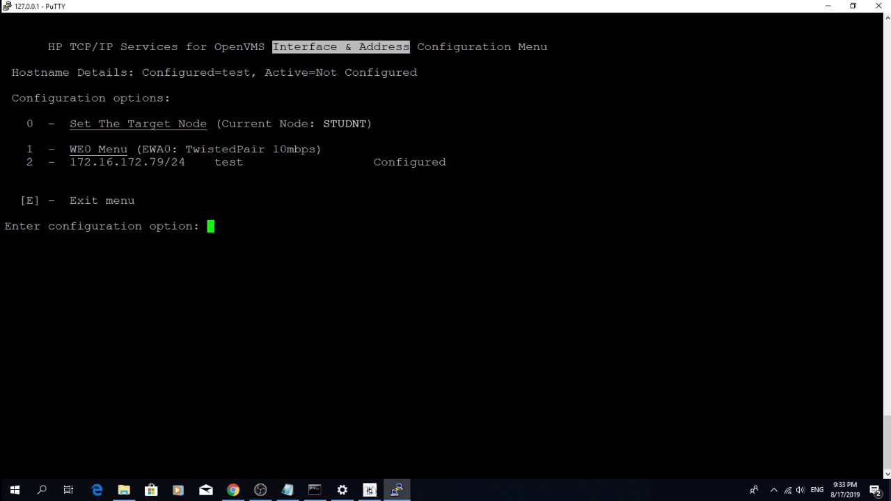
{"action": "key", "text": "Return"}
Set a default route through gateway 172.16.172.1, named router.
{"action": "type", "text": "3"}
{"action": "key", "text": "Return"}
{"action": "key", "text": "Return"}
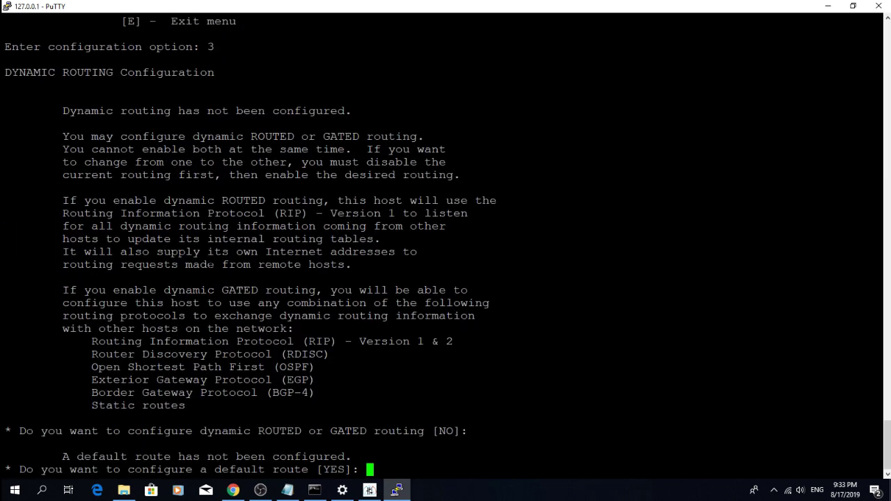
{"action": "key", "text": "Return"}
{"action": "left_click", "coordinate": [287, 489]}
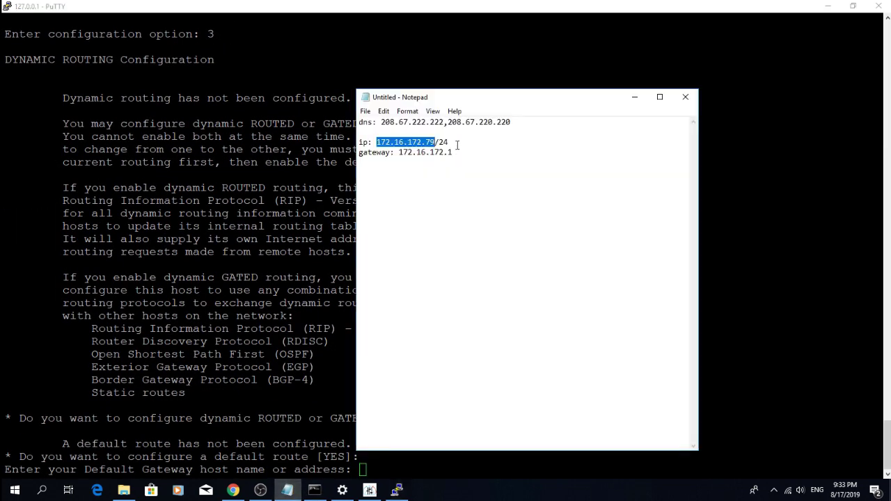
{"action": "left_click_drag", "start_coordinate": [453, 152], "coordinate": [401, 152]}
{"action": "key", "text": "ctrl+c"}
{"action": "key", "text": "alt+Tab"}
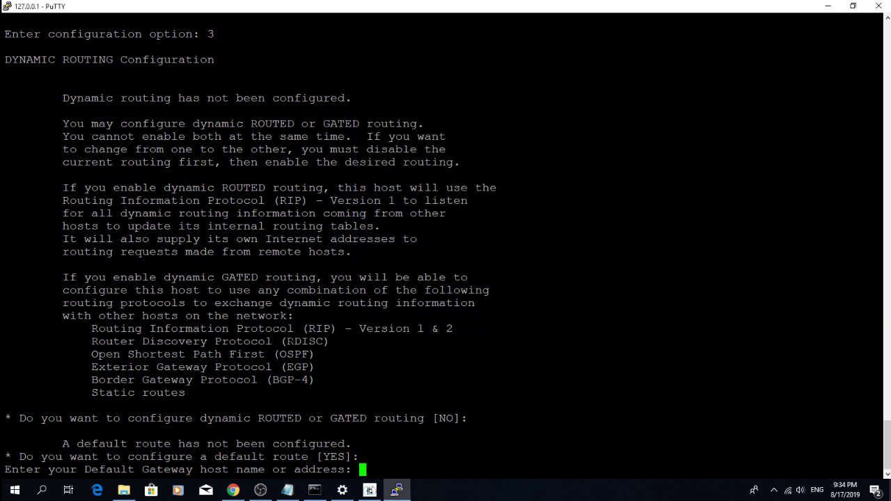
{"action": "right_click", "coordinate": [400, 152]}
{"action": "key", "text": "Return"}
{"action": "type", "text": "t"}
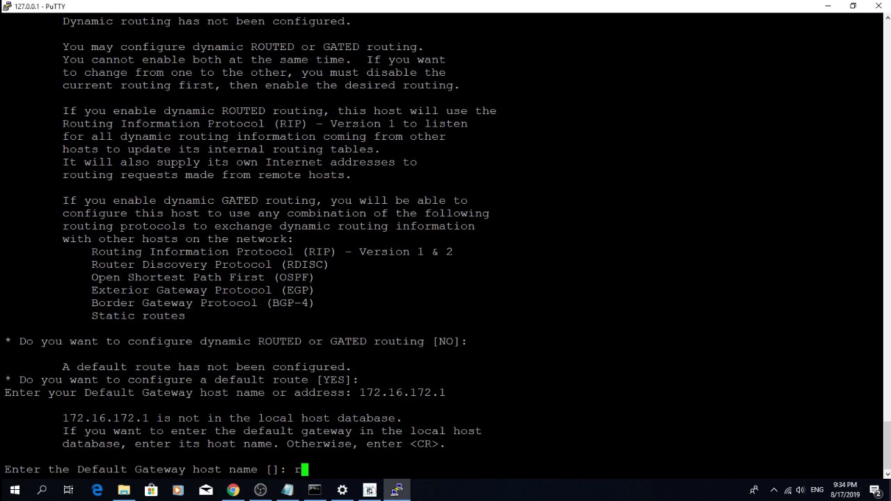
{"action": "type", "text": "outer"}
{"action": "key", "text": "Return"}
Add DNS server opendns with address 208.67.222.222.
{"action": "type", "text": "4"}
{"action": "key", "text": "Return"}
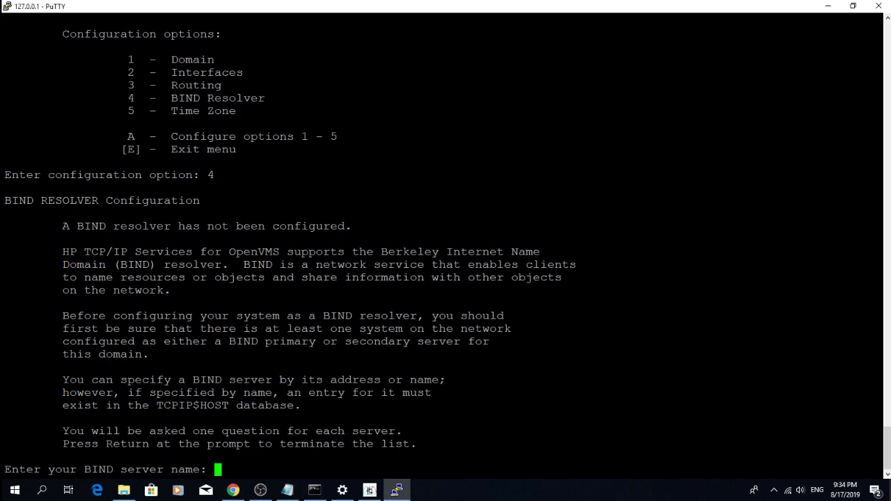
{"action": "type", "text": "opendns"}
{"action": "key", "text": "Return"}
{"action": "left_click", "coordinate": [288, 490]}
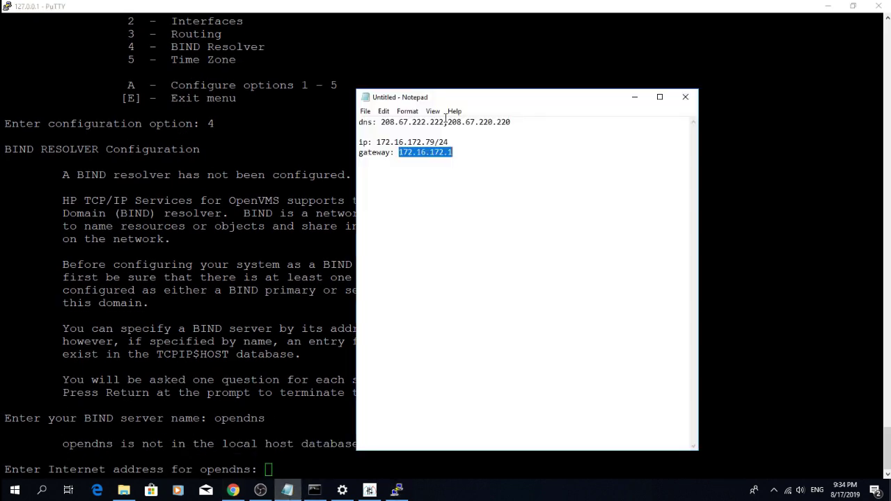
{"action": "left_click_drag", "start_coordinate": [449, 119], "coordinate": [382, 119]}
{"action": "key", "text": "ctrl+c"}
{"action": "left_click", "coordinate": [396, 490]}
{"action": "key", "text": "shift+Insert"}
{"action": "key", "text": "Return"}
Add second DNS server opendns2 at 208.67.220.220 and enter the internet domain name.
{"action": "type", "text": "ope"}
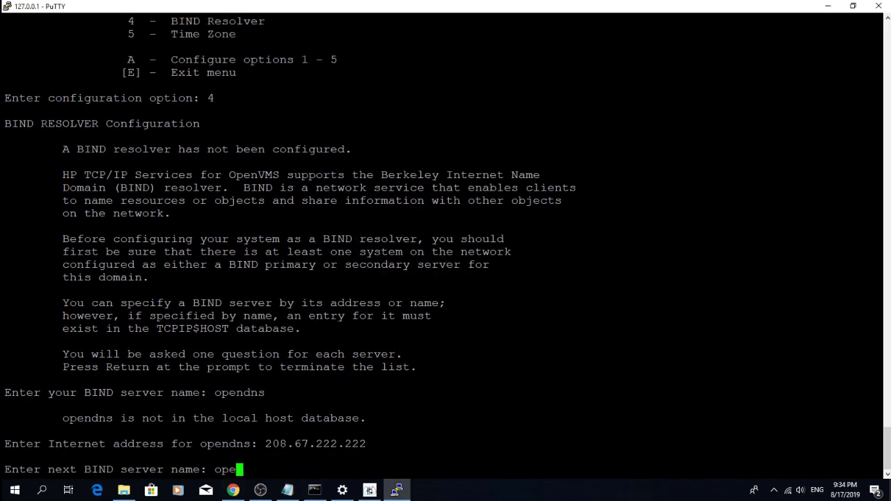
{"action": "type", "text": "ndns2"}
{"action": "key", "text": "Return"}
{"action": "left_click", "coordinate": [288, 489]}
{"action": "left_click_drag", "start_coordinate": [510, 122], "coordinate": [447, 124]}
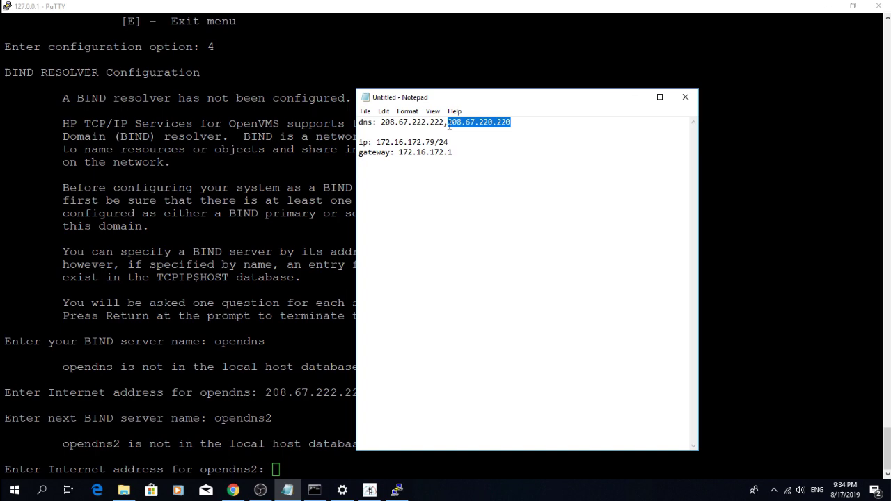
{"action": "key", "text": "ctrl+c"}
{"action": "left_click", "coordinate": [396, 490]}
{"action": "key", "text": "shift+Insert"}
{"action": "key", "text": "Return"}
{"action": "key", "text": "Return"}
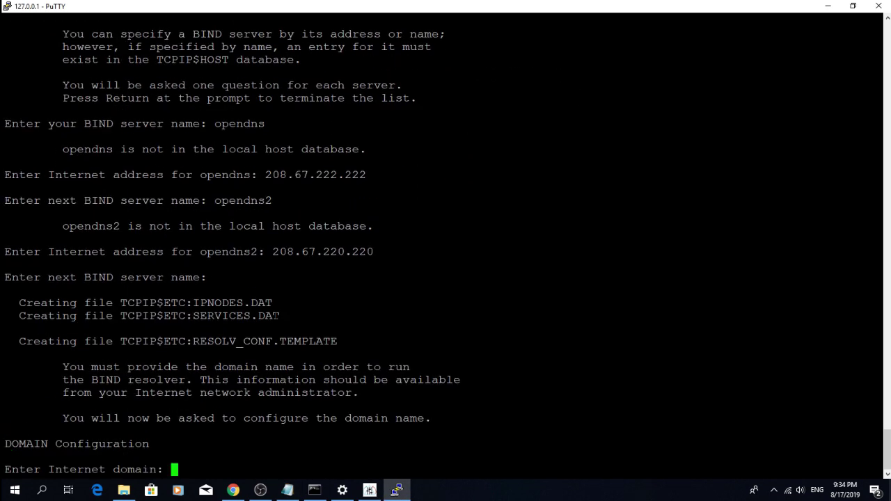
{"action": "type", "text": "stuhdt"}
{"action": "key", "text": "Return"}
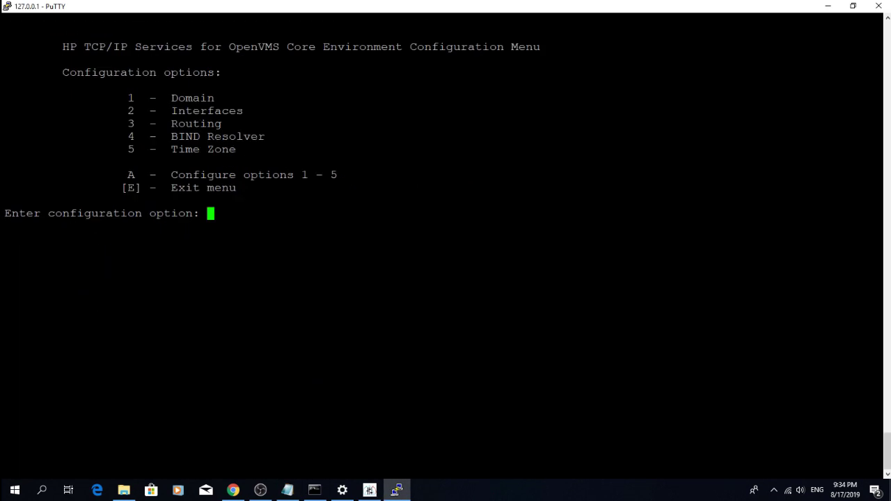
Start the TCP/IP services with option 6 and exit the configuration procedure.
{"action": "type", "text": "e"}
{"action": "key", "text": "Return"}
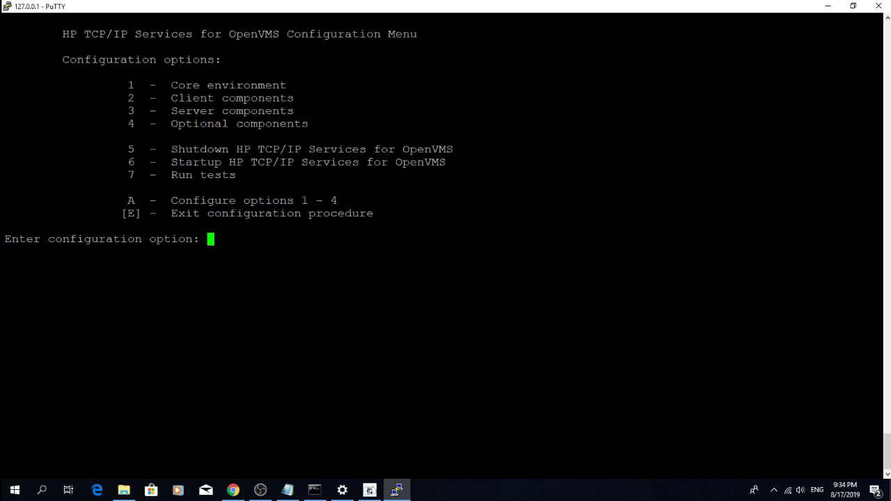
{"action": "type", "text": "6"}
{"action": "key", "text": "Return"}
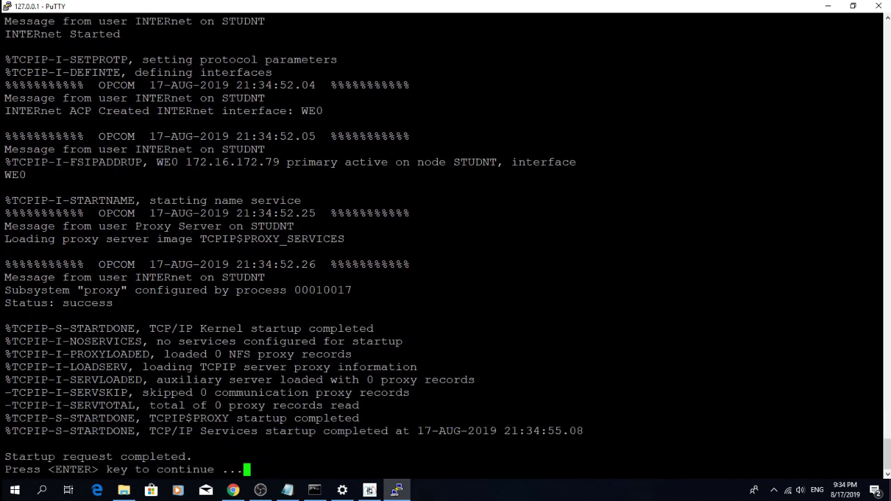
{"action": "key", "text": "Return"}
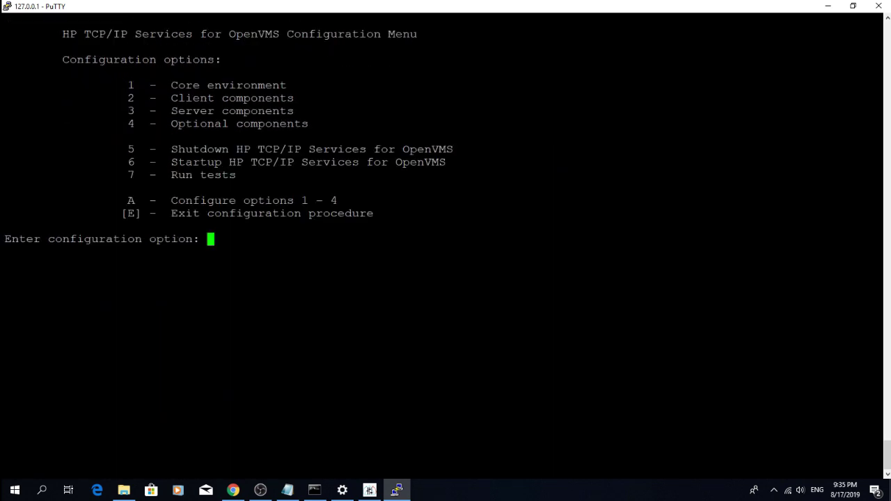
{"action": "type", "text": "e"}
{"action": "key", "text": "Return"}
Ping the DNS server 208.67.220.220 and the gateway 172.16.172.1.
{"action": "type", "text": "tcpip ping 208.67.220.220"}
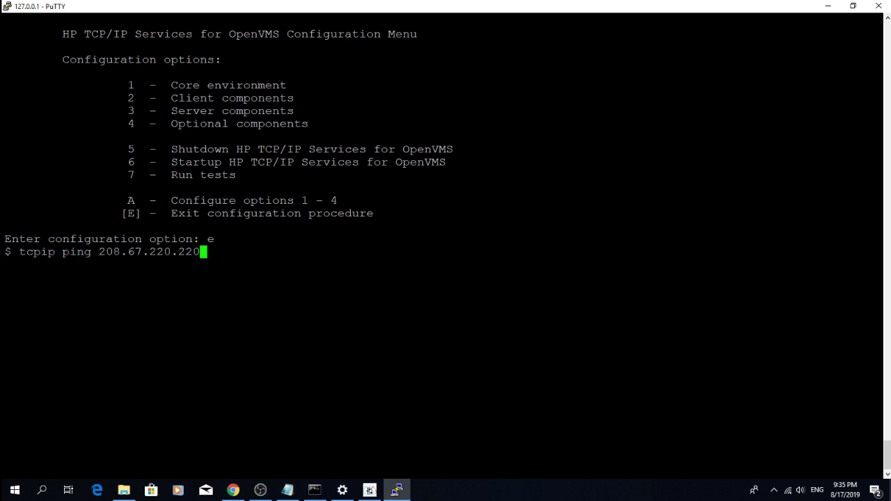
{"action": "key", "text": "Return"}
{"action": "left_click", "coordinate": [288, 490]}
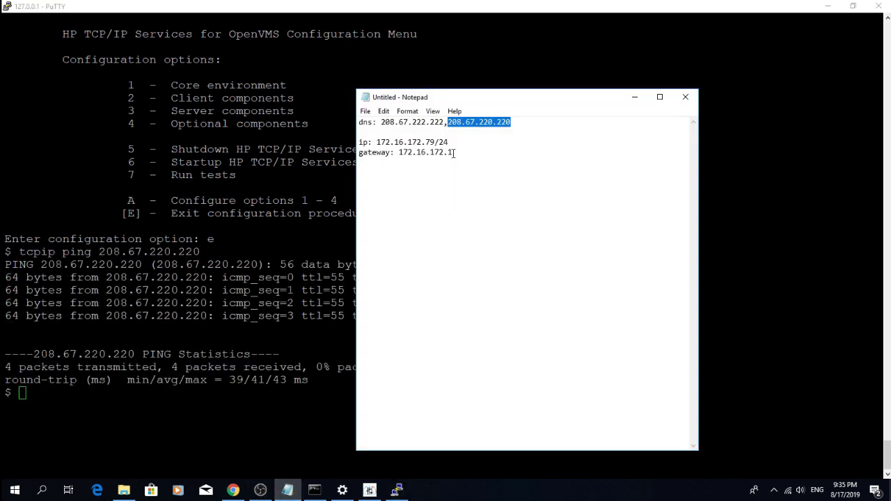
{"action": "left_click_drag", "start_coordinate": [452, 152], "coordinate": [399, 153]}
{"action": "key", "text": "ctrl+c"}
{"action": "key", "text": "alt+Tab"}
{"action": "type", "text": "tcpip ping"}
{"action": "right_click", "coordinate": [399, 152]}
{"action": "key", "text": "Return"}
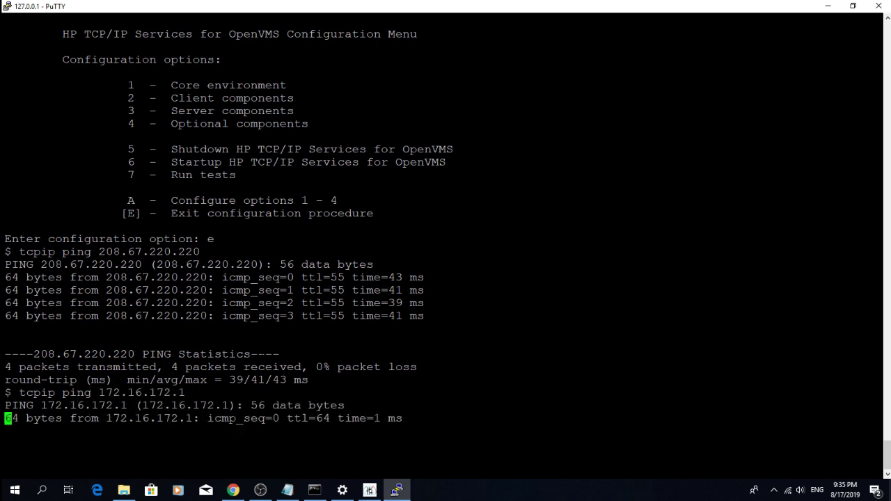
Ping google.com and vmssoftware.com to confirm name resolution works.
{"action": "type", "text": "tcpip ping goog"}
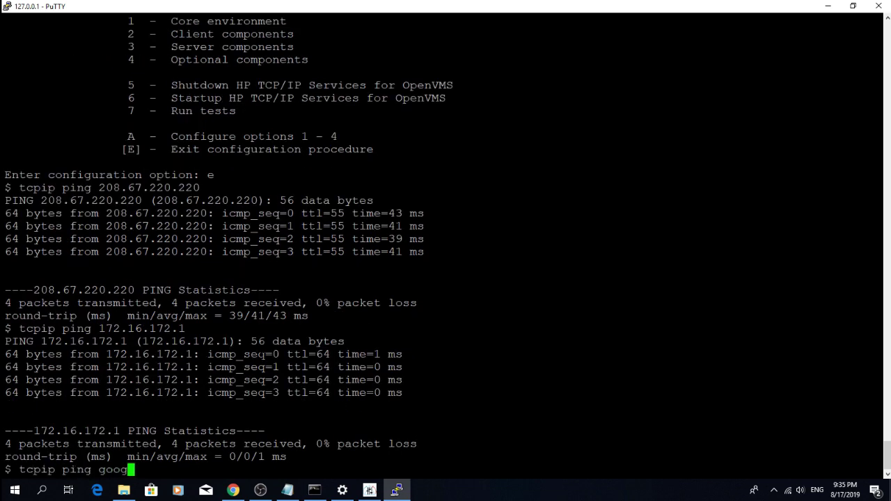
{"action": "type", "text": "le.com"}
{"action": "key", "text": "Return"}
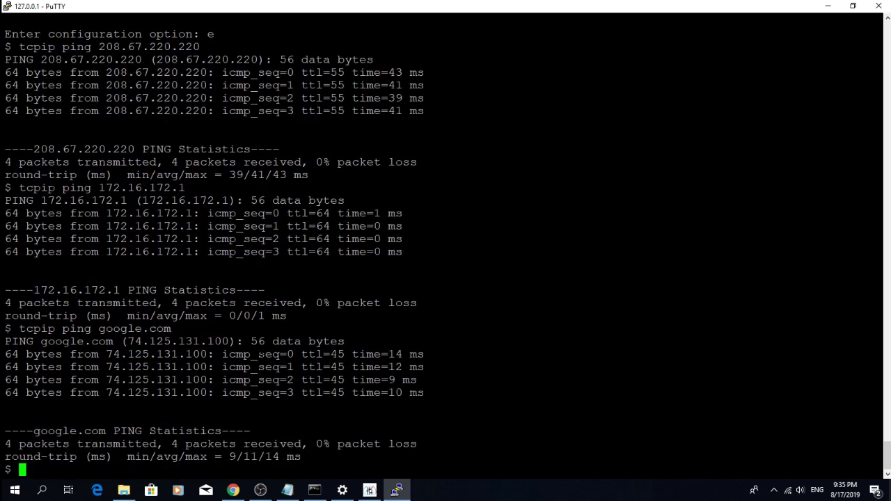
{"action": "type", "text": "tcpip ping vmssoftware.com"}
{"action": "key", "text": "Return"}
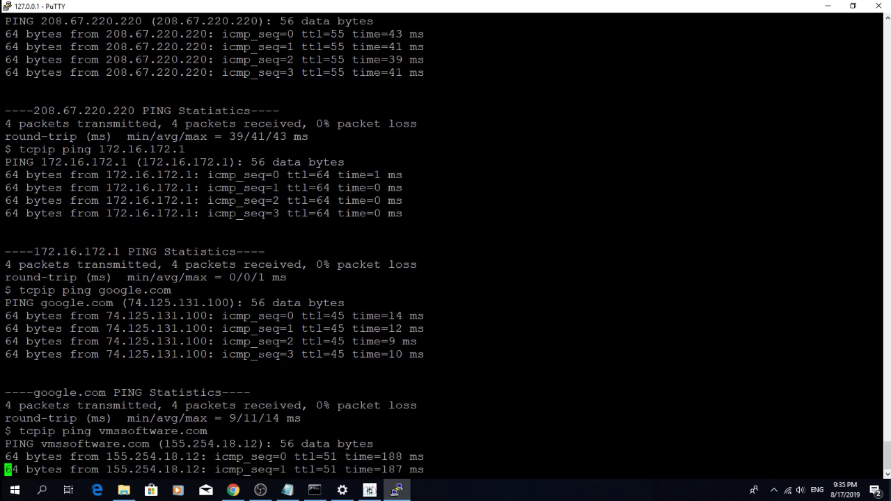